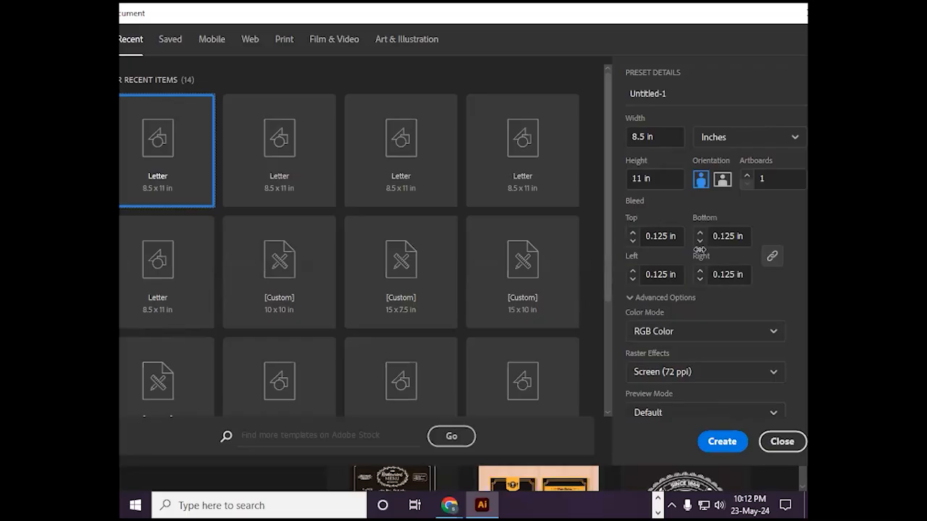
- Create a portrait Letter document of 8.5 x 11 in with one artboard, 0 in bleed on all sides and RGB color mode
left_click(632, 242)
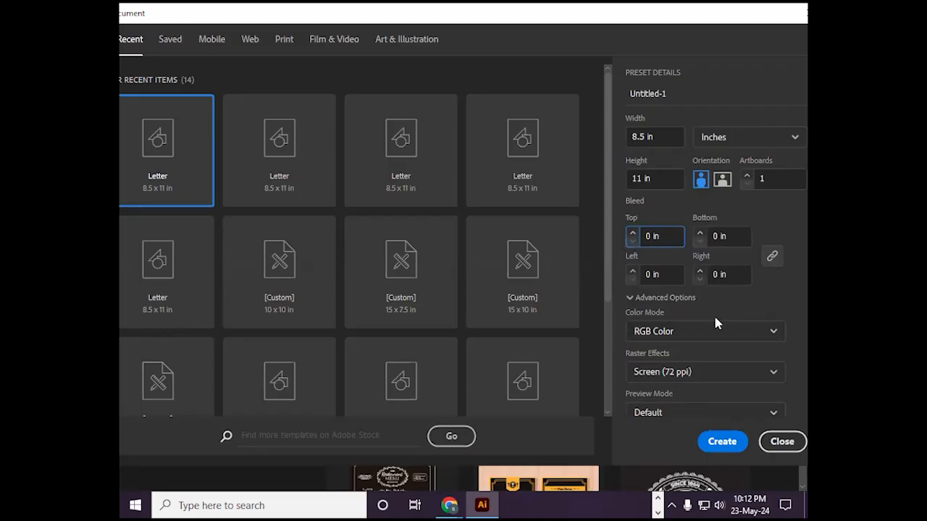
scroll(734, 313, "down", 1)
left_click(770, 291)
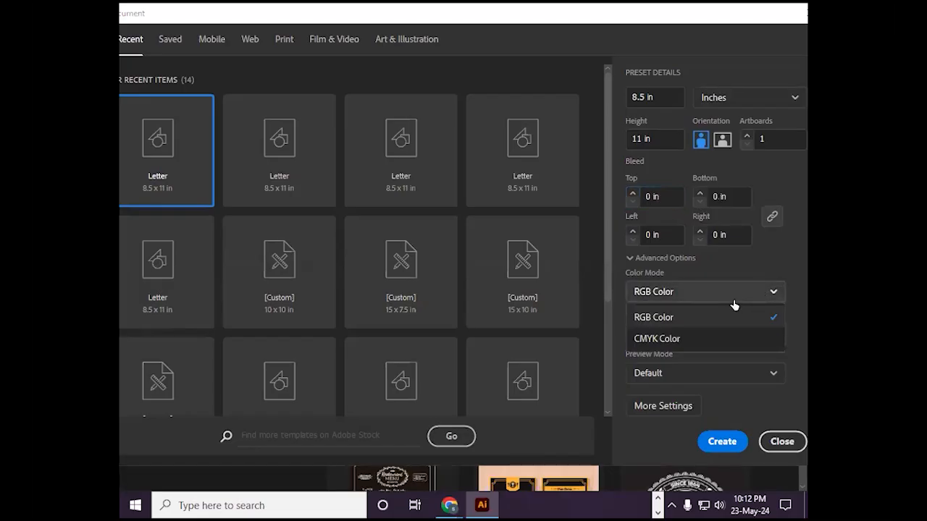
left_click(800, 367)
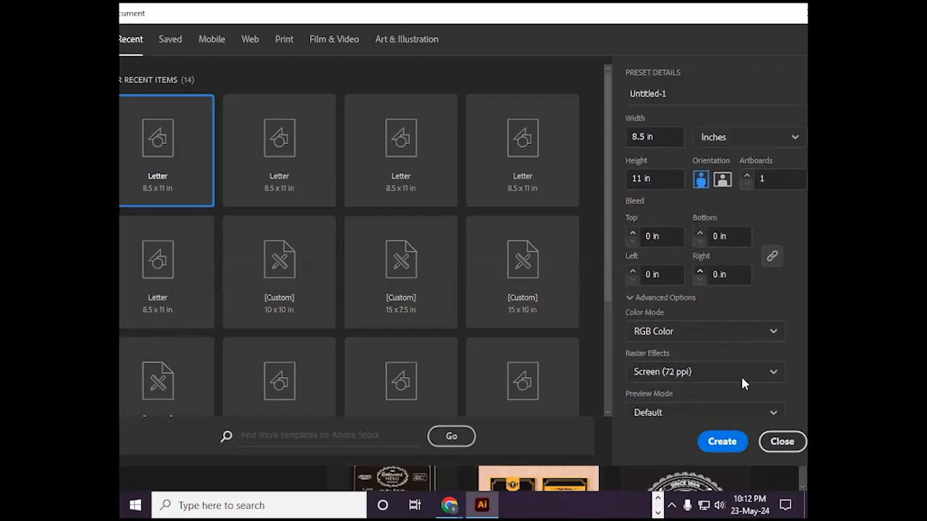
left_click(713, 441)
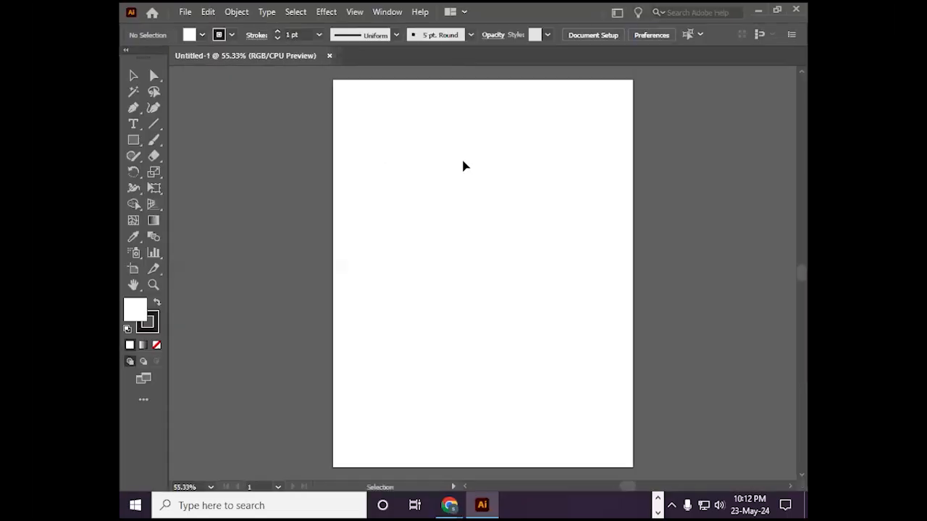
key("ctrl+alt+space")
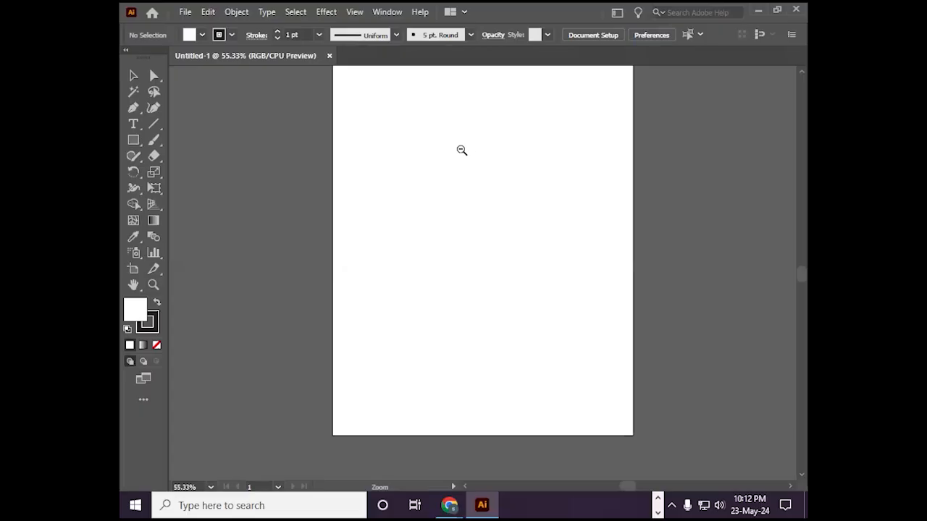
left_click(463, 150)
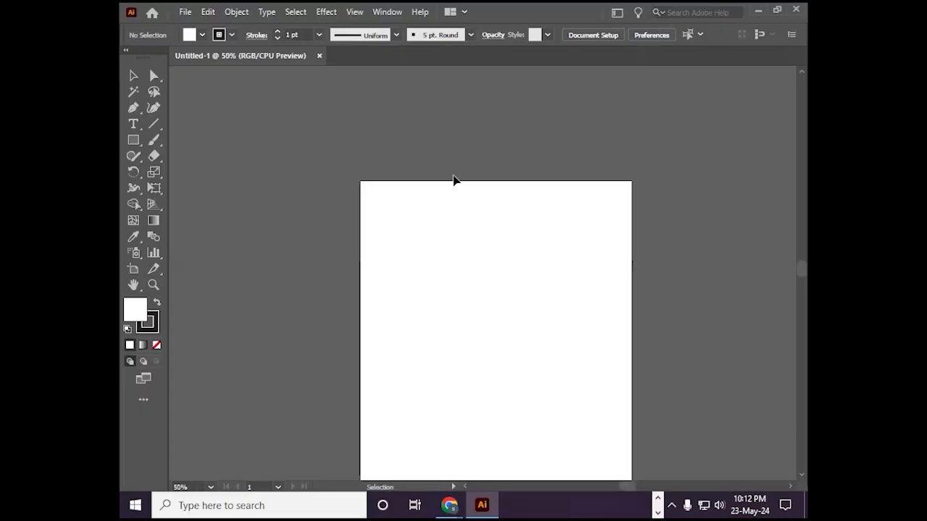
- Create a second Letter document with a 0.25 in bleed on all sides
left_click(184, 13)
left_click(201, 27)
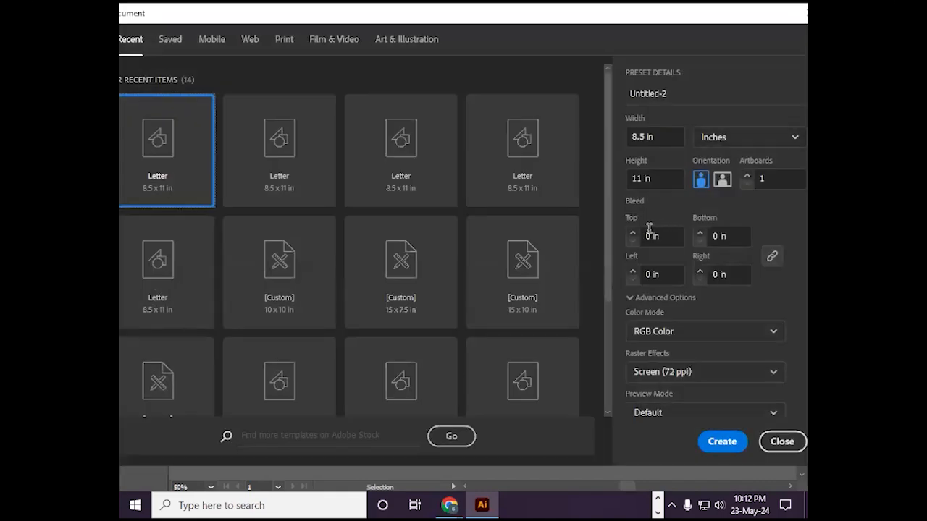
left_click(630, 234)
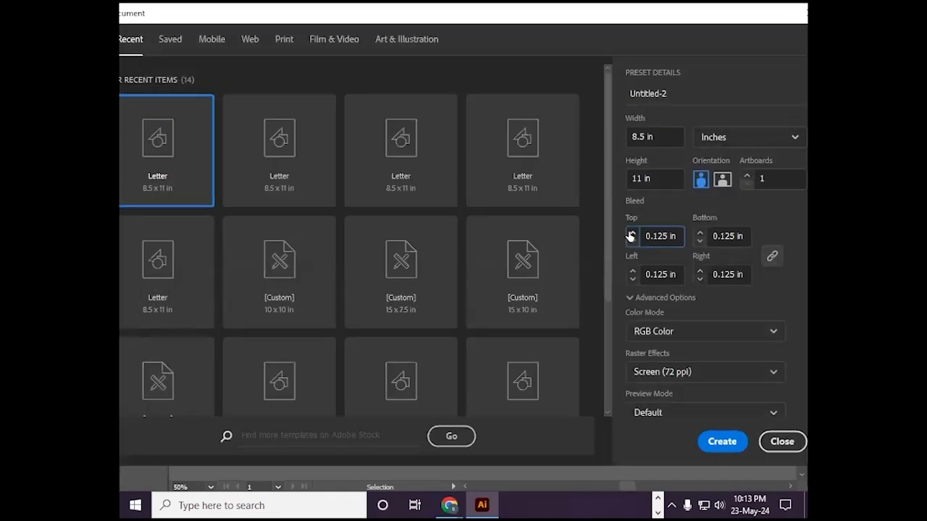
left_click(630, 234)
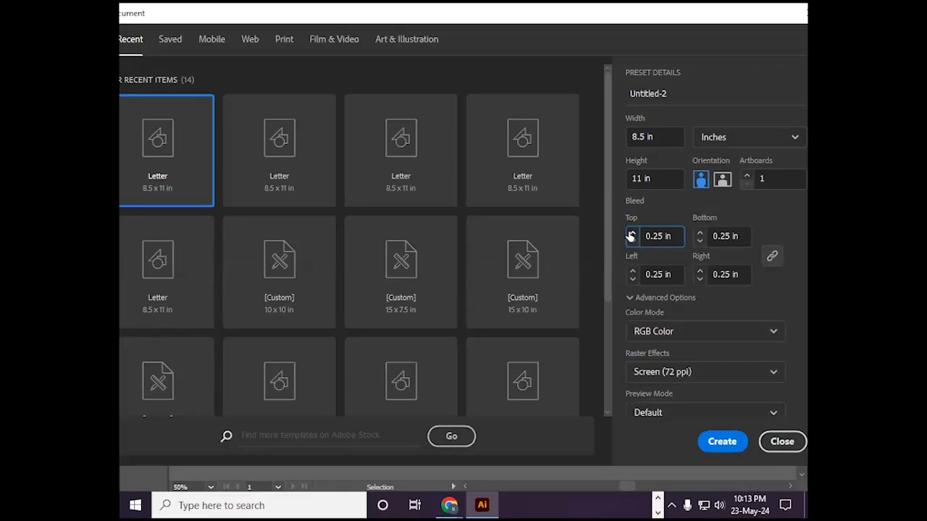
left_click(723, 441)
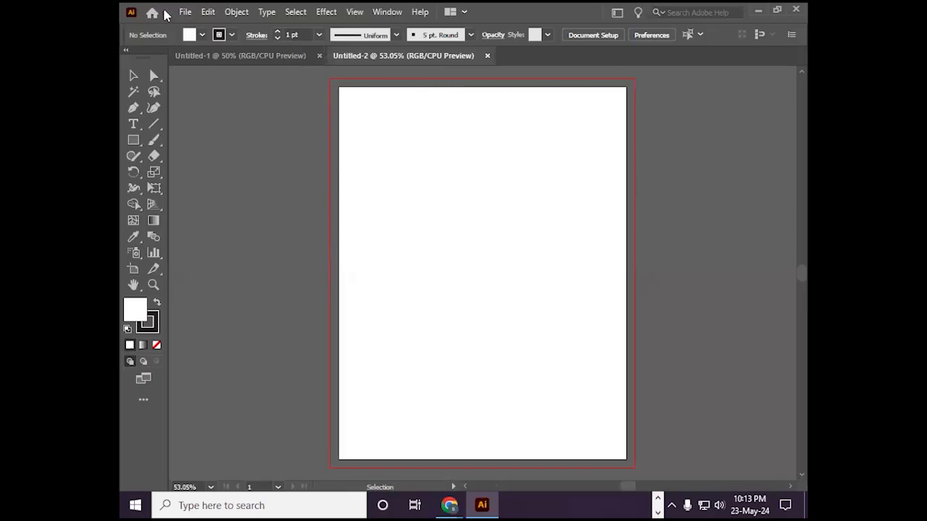
- Create another Letter document with 2 artboards and a 0.25 in bleed
left_click(181, 11)
left_click(197, 25)
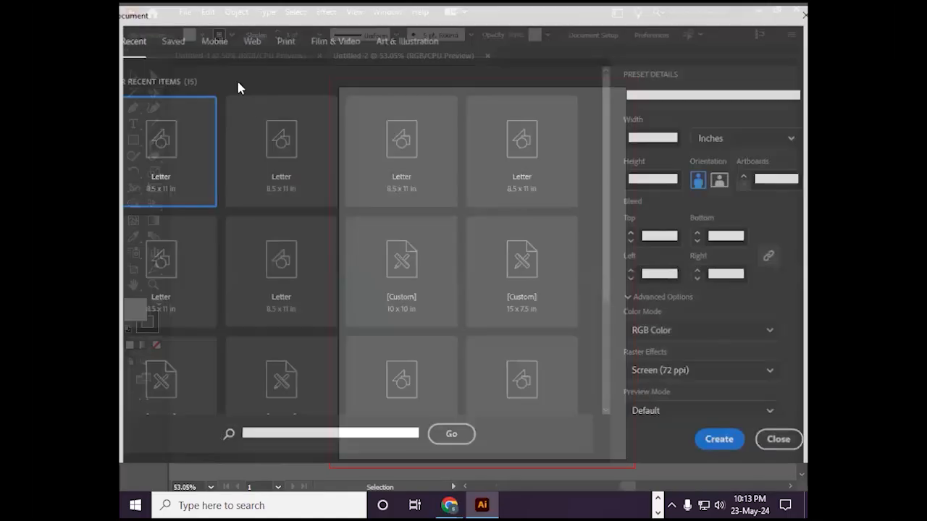
left_click(766, 178)
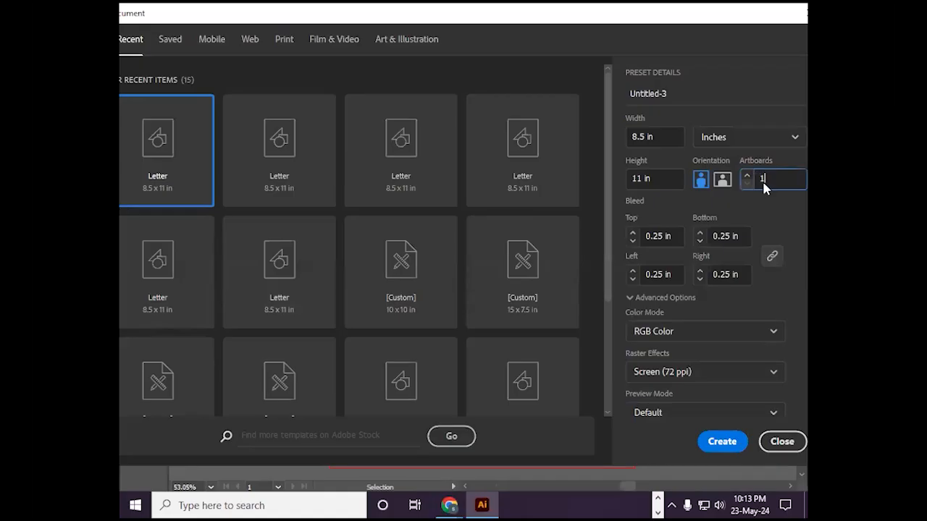
key("BackSpace")
type("2")
left_click(729, 441)
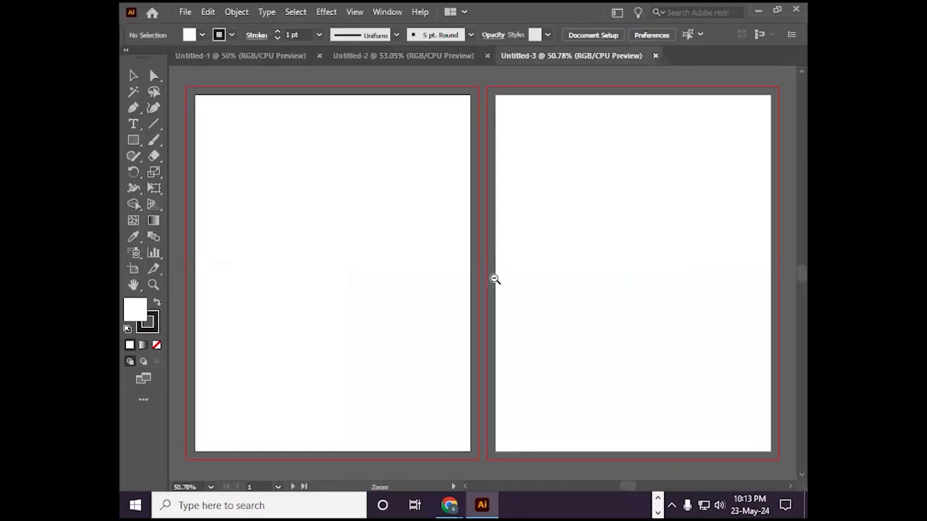
left_click(495, 280, "ctrl+alt")
left_click(498, 275, "ctrl+alt")
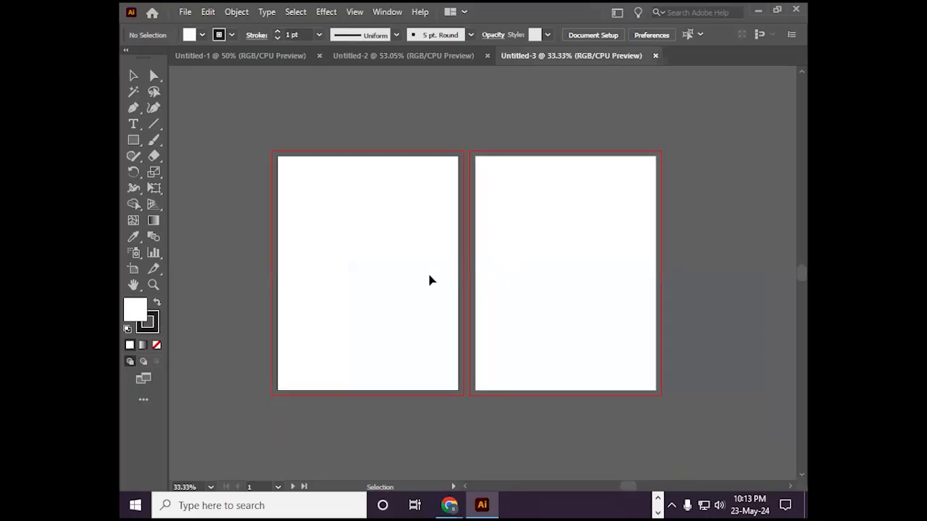
- Create another Letter document with 4 artboards and a 0.25 in bleed
left_click(186, 13)
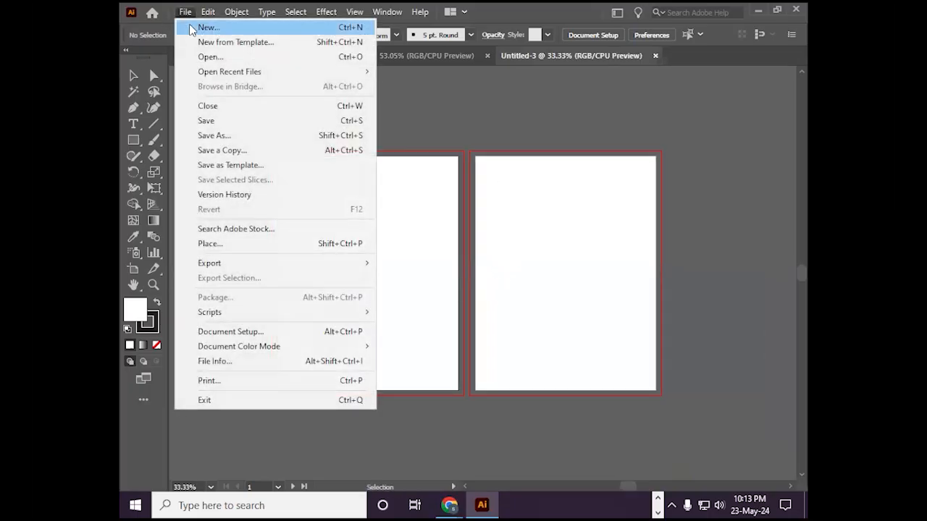
left_click(203, 27)
left_click(763, 181)
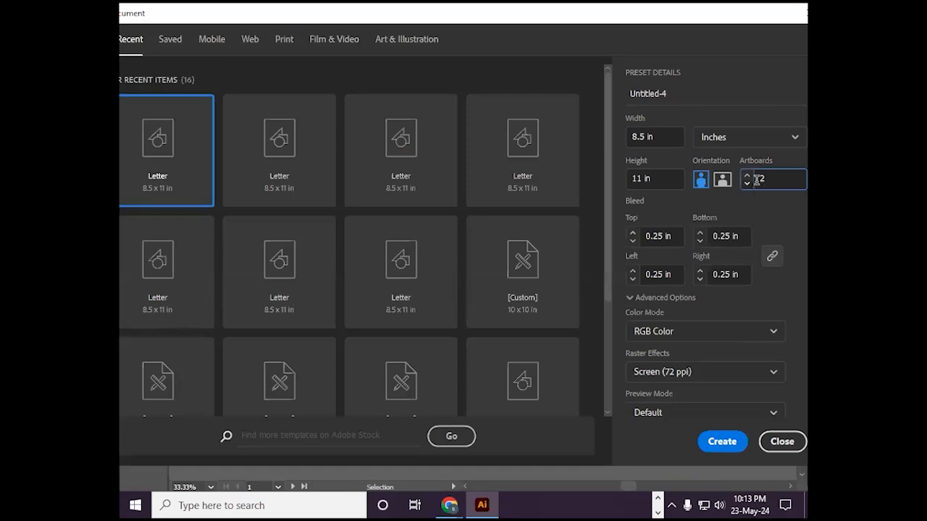
key("BackSpace")
type("4")
left_click(727, 439)
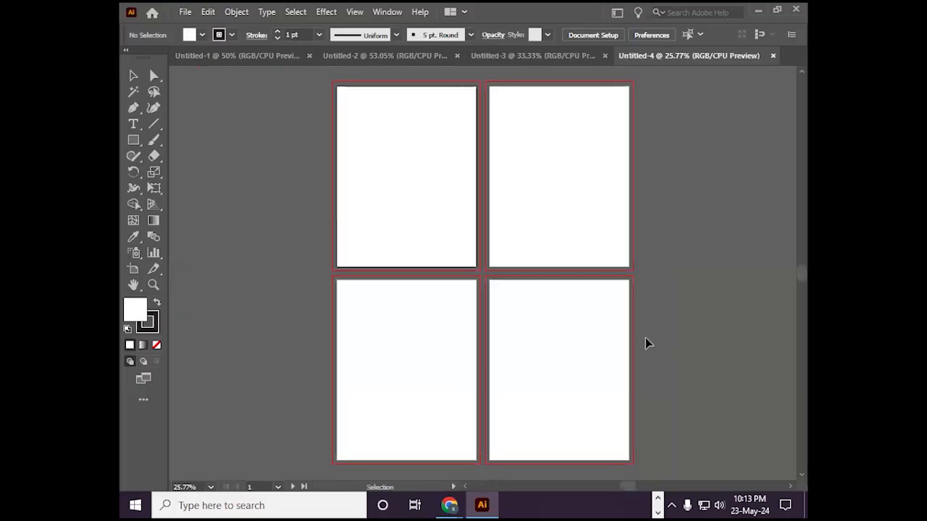
left_click(595, 294, "ctrl+alt")
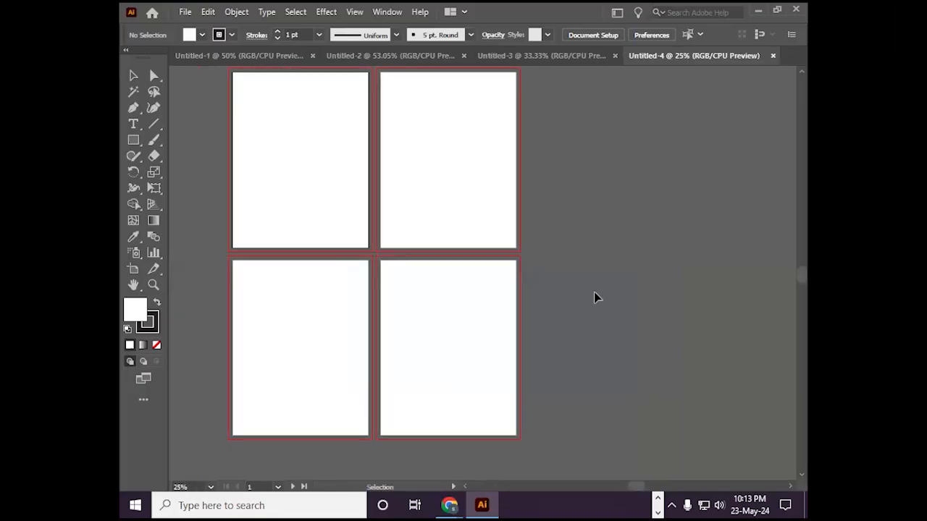
- Close the three extra documents Untitled-4, Untitled-3 and Untitled-2, keeping only Untitled-1 open
left_click(773, 56)
left_click(655, 56)
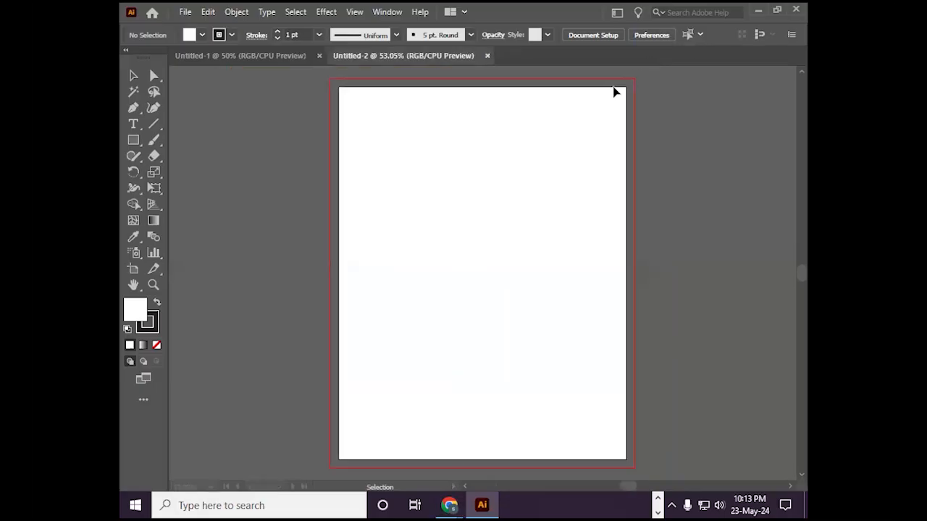
left_click(488, 56)
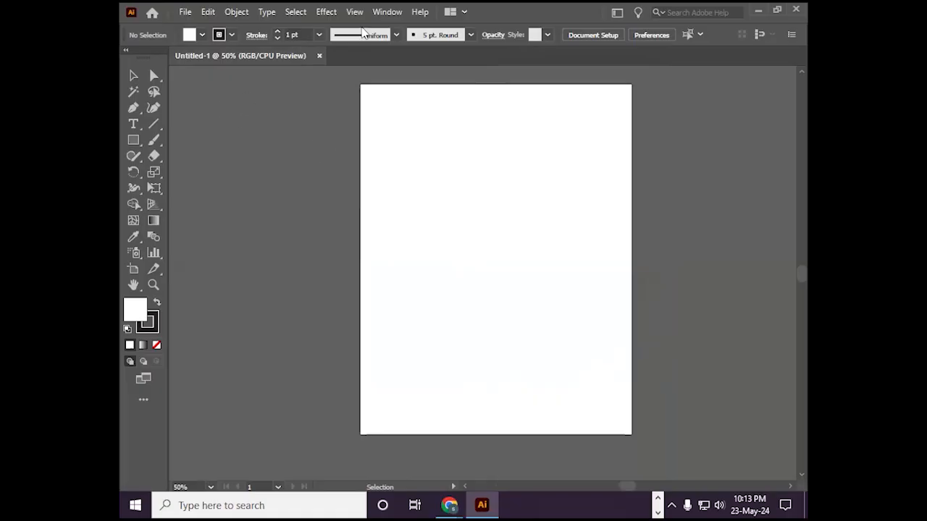
- Hide the Control bar above the document and show it again
left_click(391, 14)
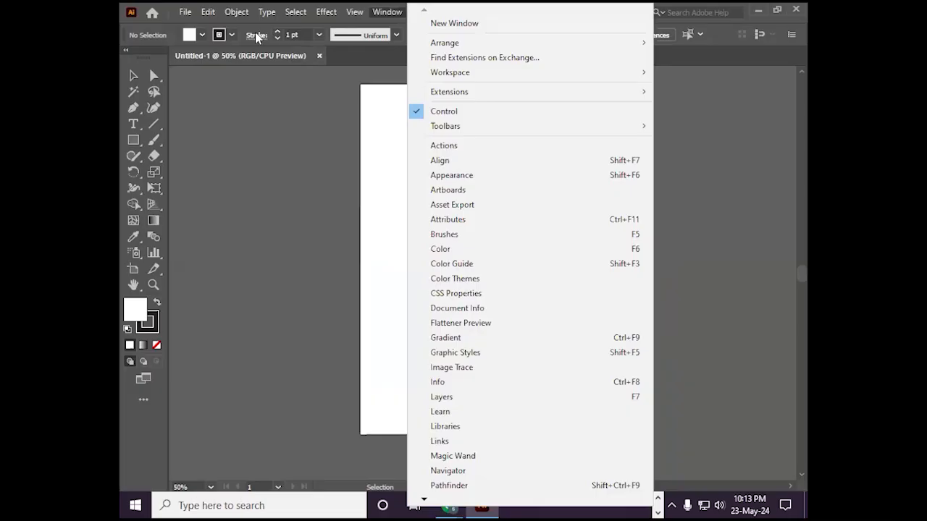
left_click(284, 106)
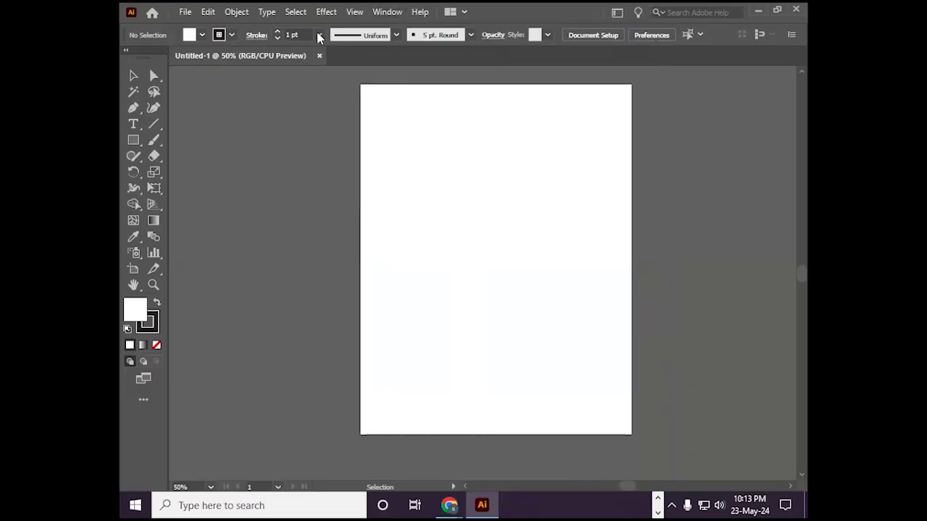
left_click(398, 13)
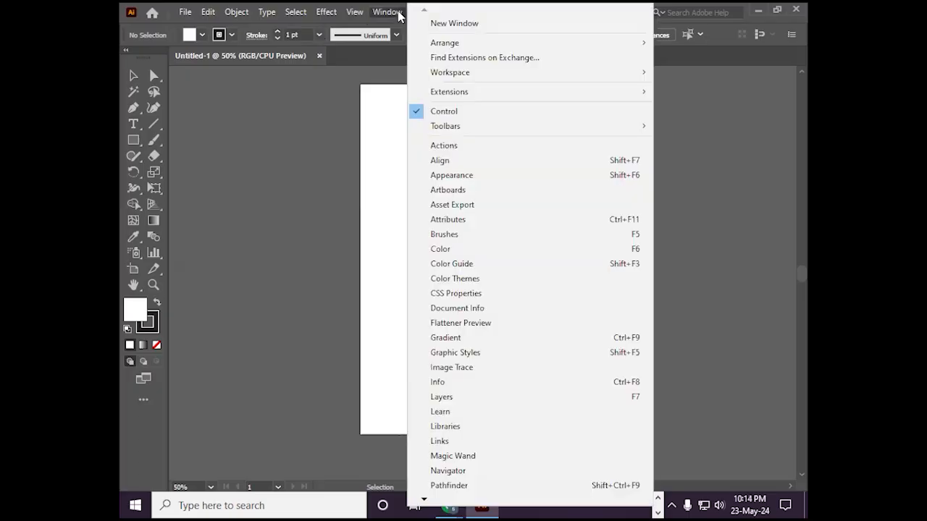
left_click(439, 112)
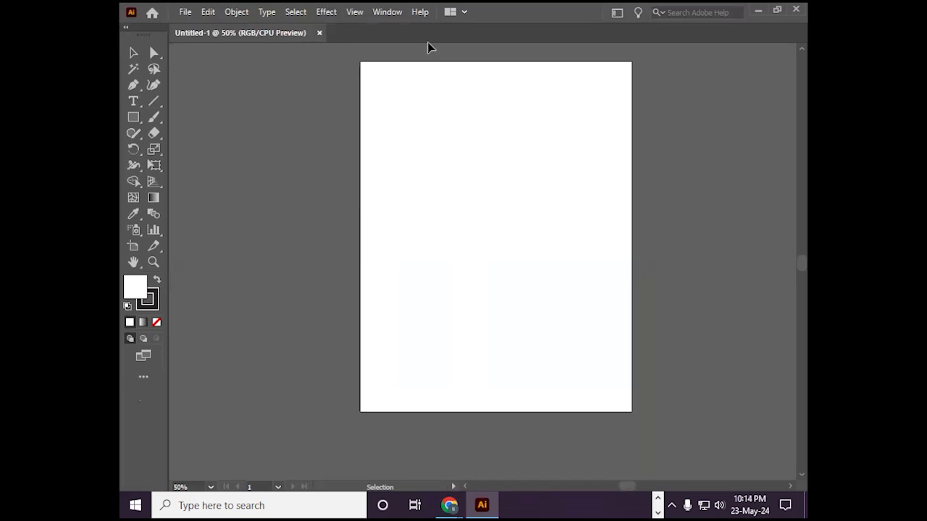
left_click(387, 15)
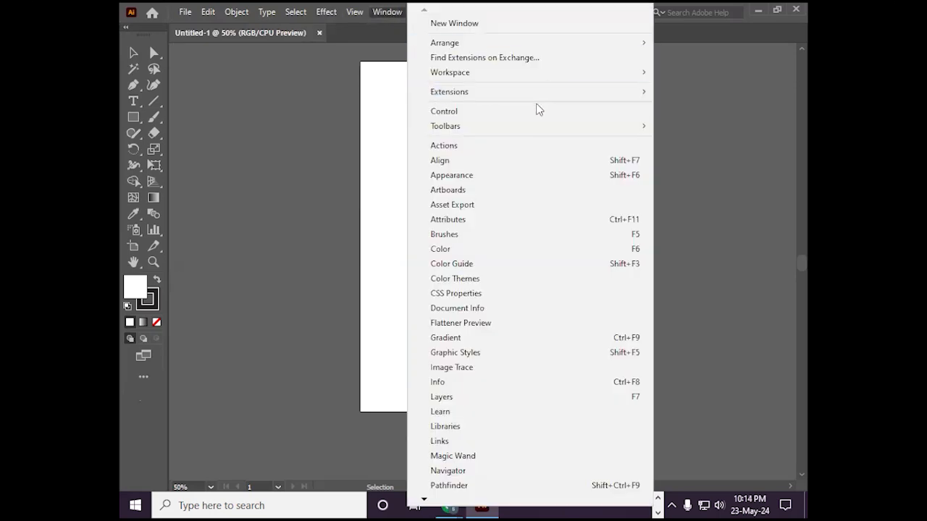
left_click(536, 114)
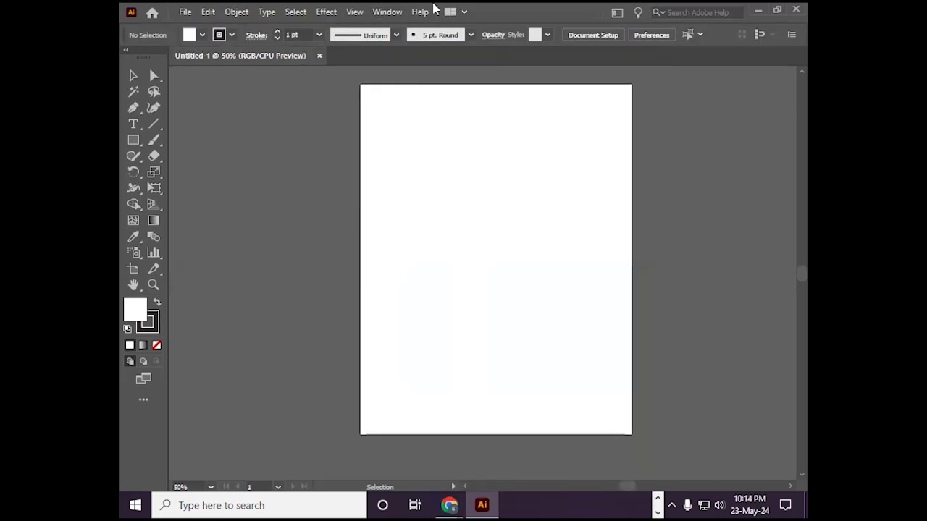
- Switch the toolbar to the Basic set and back to the Advanced set
left_click(397, 11)
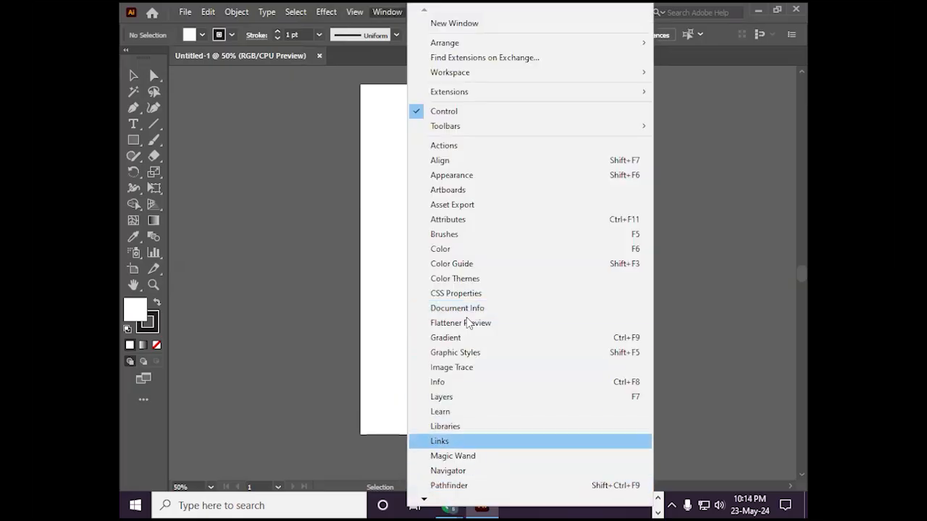
mouse_move(449, 132)
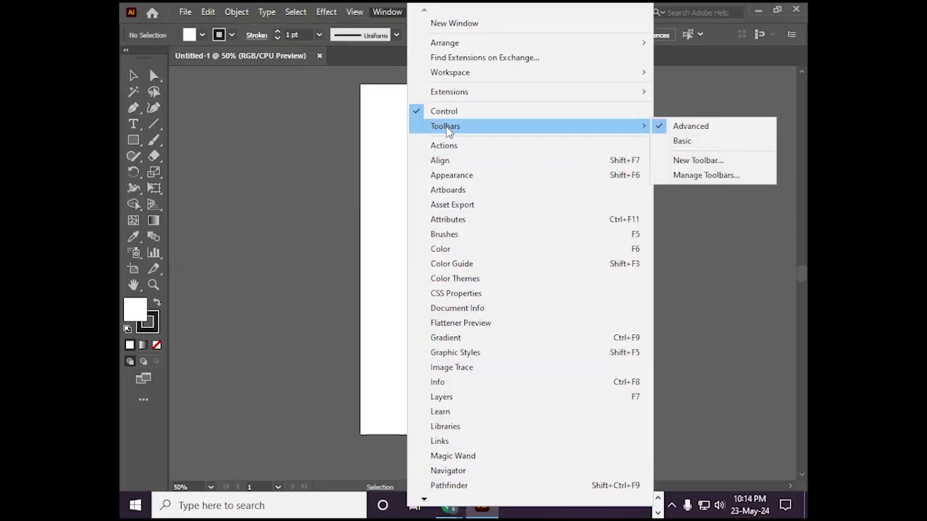
left_click(681, 141)
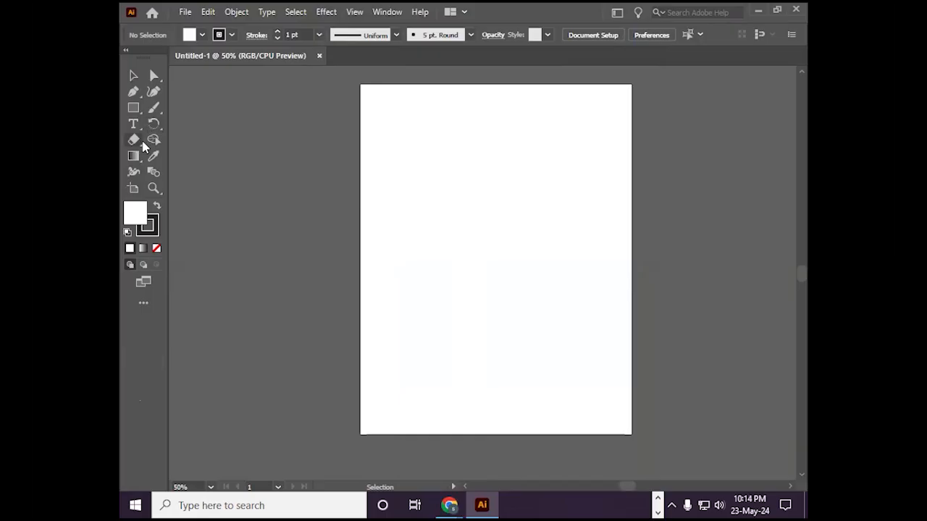
left_click(388, 14)
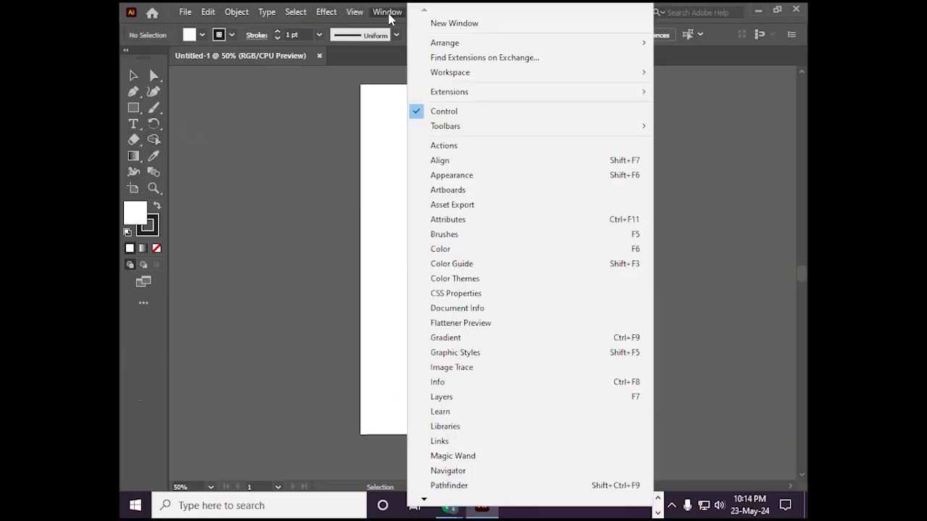
mouse_move(459, 127)
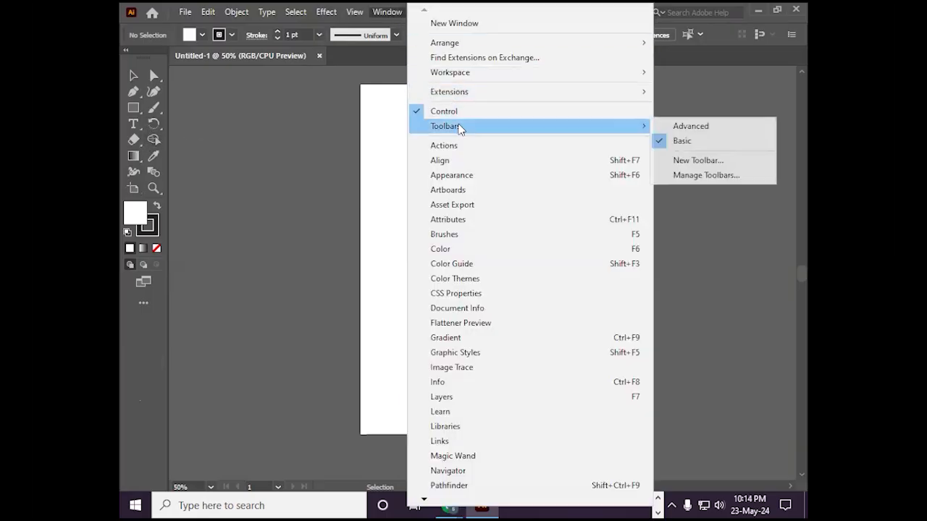
left_click(691, 128)
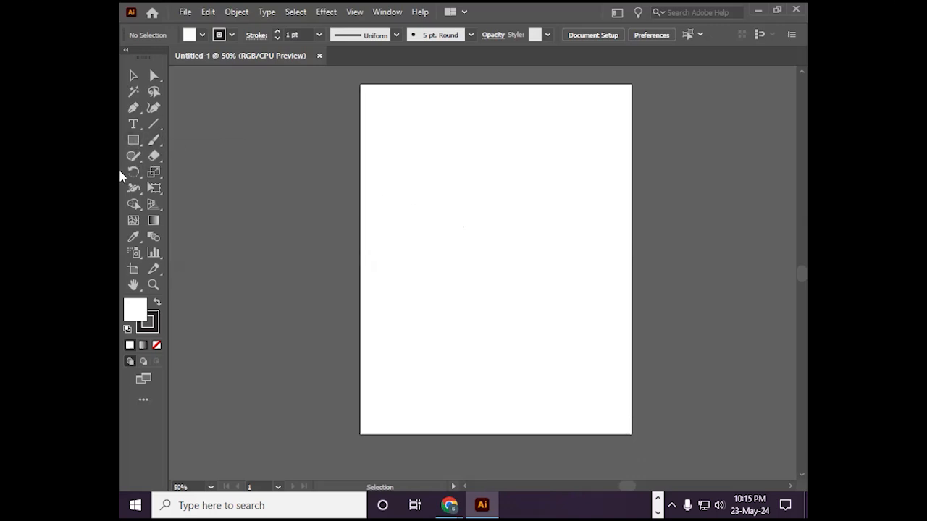
- Draw a small upright rectangle in the artboard's upper half, fill it with red and deselect it
left_click_drag(133, 146, 175, 138)
left_click_drag(414, 164, 478, 244)
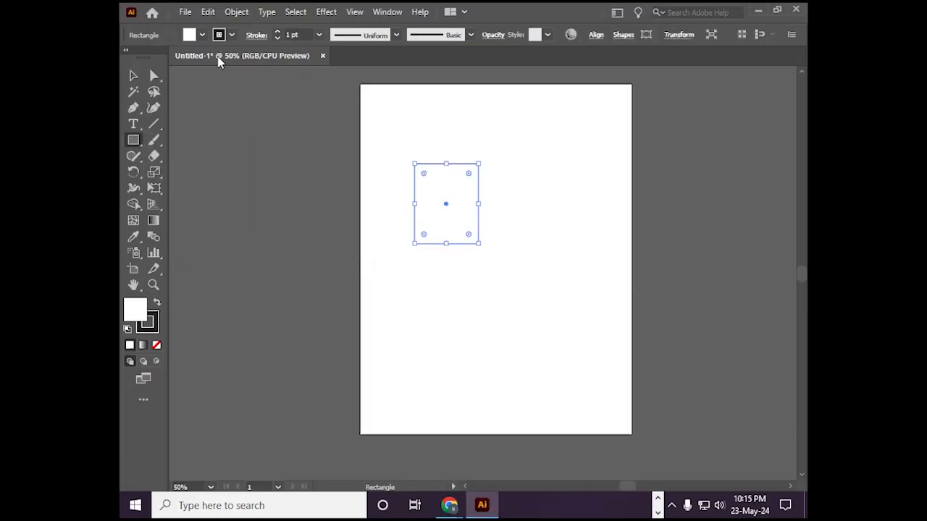
left_click(202, 35)
left_click(166, 57)
key("Escape")
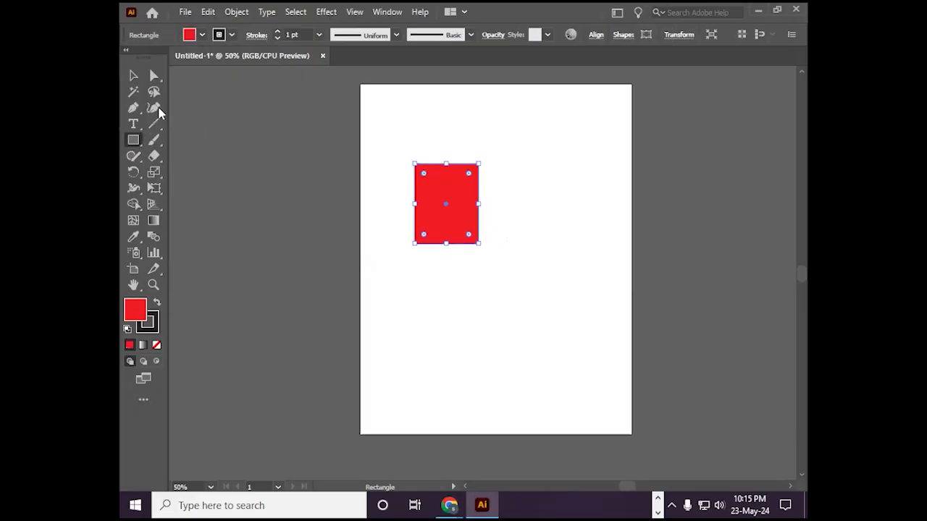
left_click(133, 76)
left_click(525, 271)
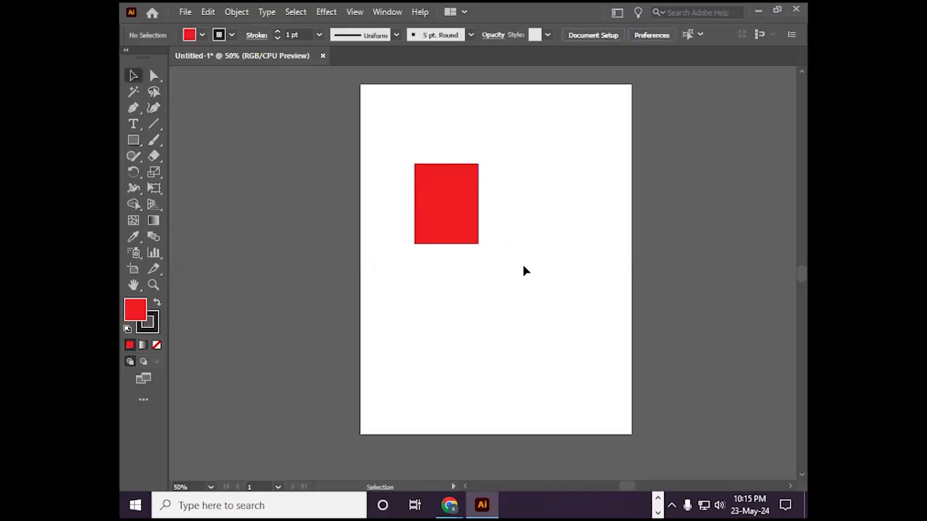
- Move the red rectangle off the artboard's right side, and relocate it to the empty canvas beyond the artboard's left edge
left_click(470, 215)
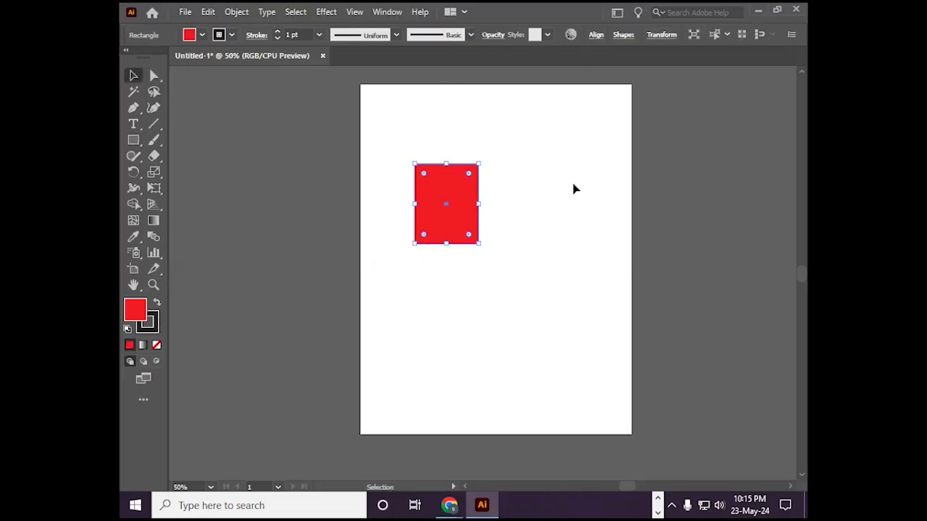
left_click_drag(458, 196, 731, 239)
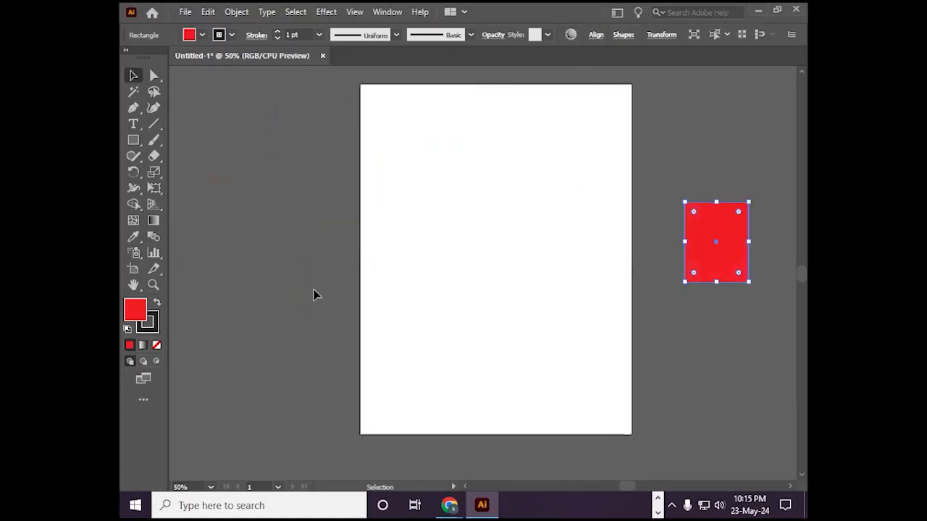
left_click_drag(708, 268, 277, 209)
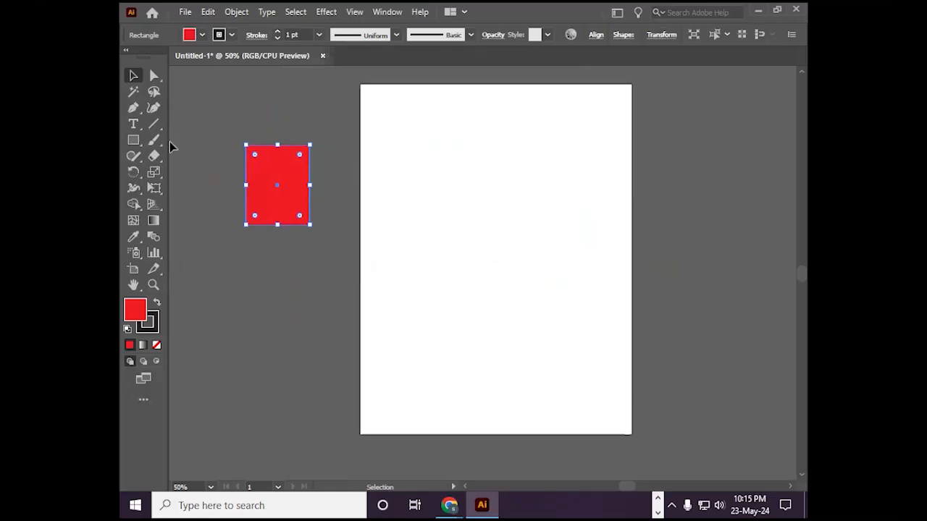
- Change the rectangle's fill to dark green, hex 045404
double_click(137, 313)
left_click(612, 268)
left_click(584, 269)
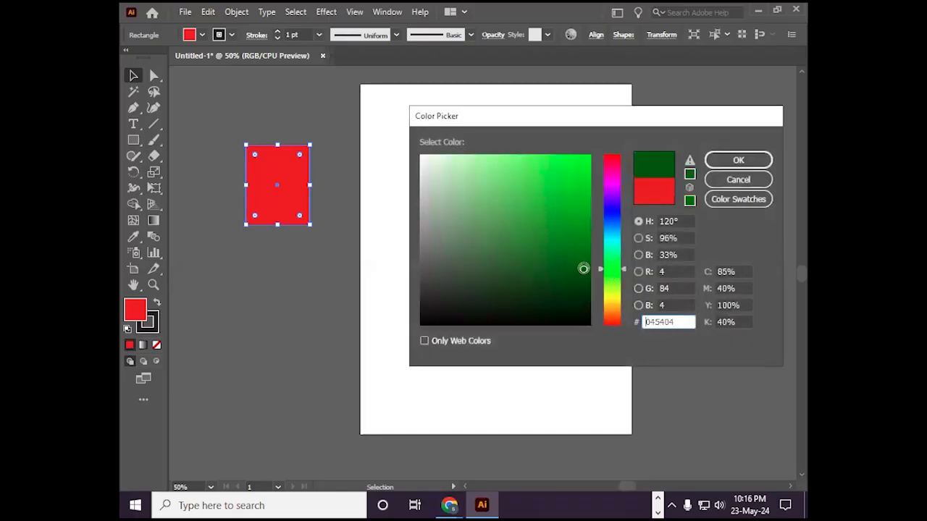
left_click(738, 160)
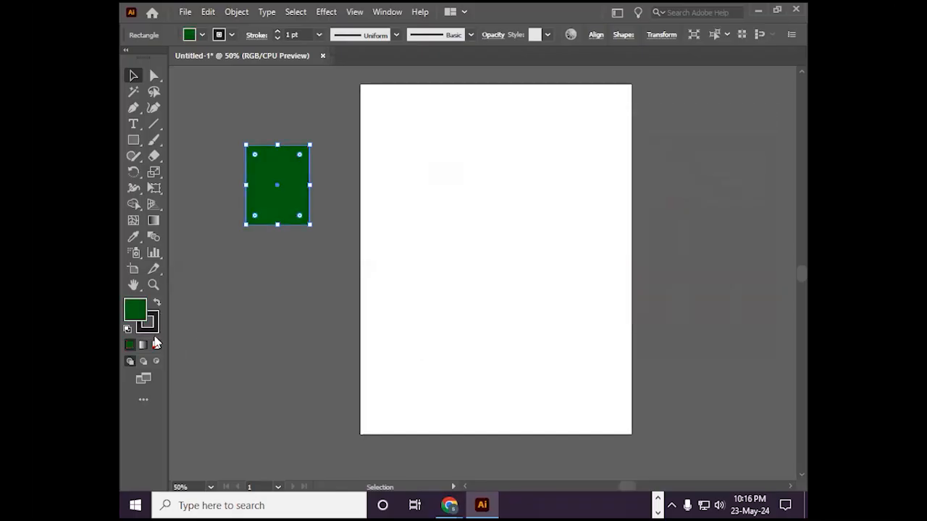
- Set the rectangle's stroke color to blue, hex 0B0BD3
left_click(155, 327)
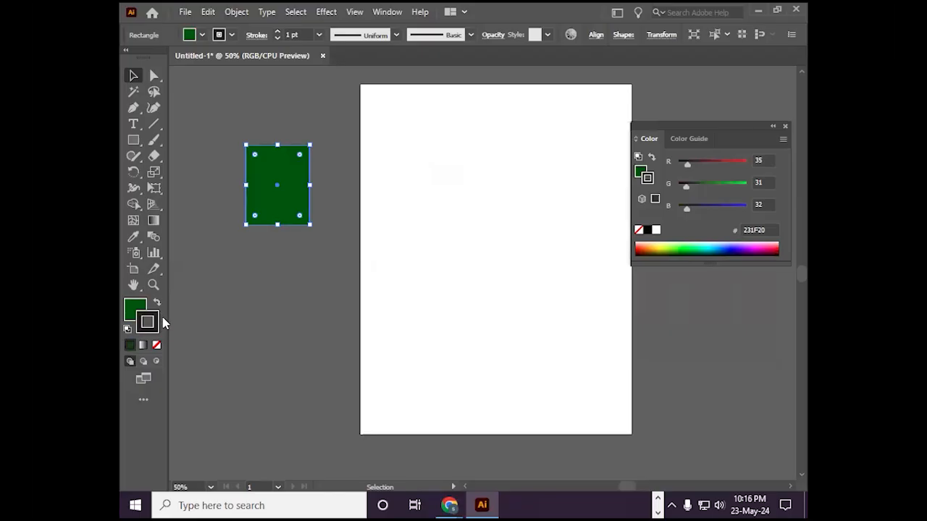
double_click(148, 322)
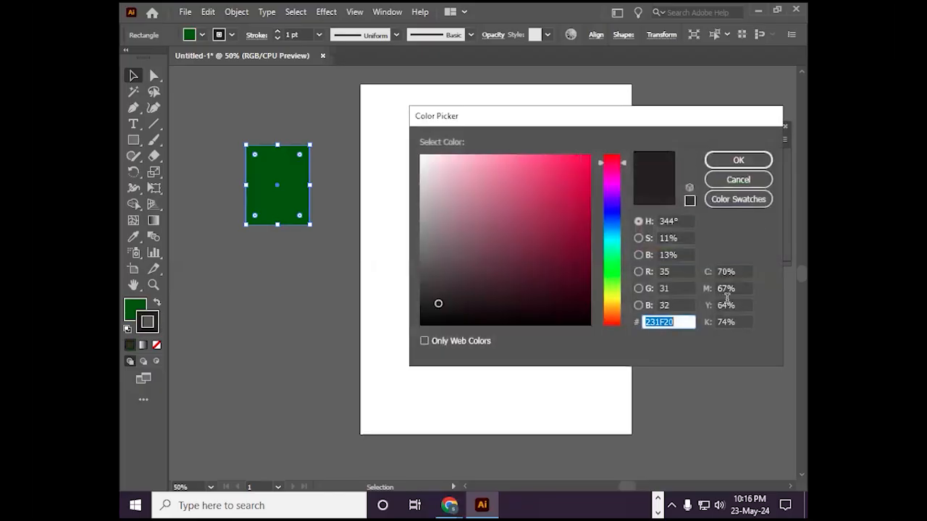
left_click(612, 211)
left_click(584, 181)
left_click(757, 164)
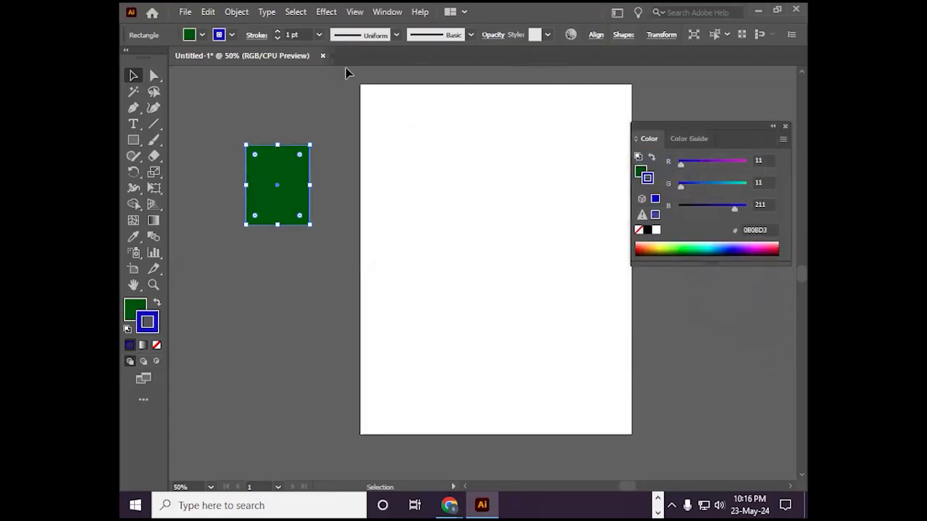
- Fill the rectangle with the red swatch and set its blue stroke weight to 10 pt
left_click(201, 35)
left_click(165, 57)
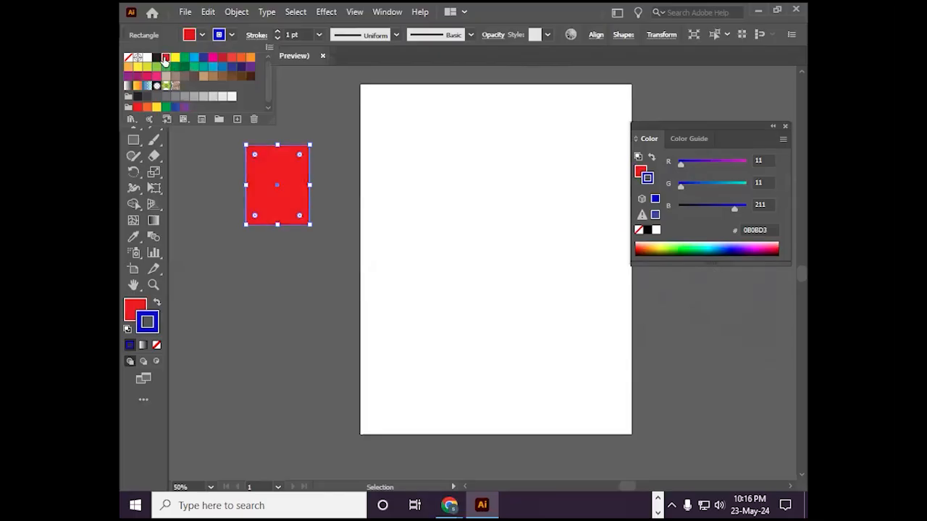
left_click(230, 35)
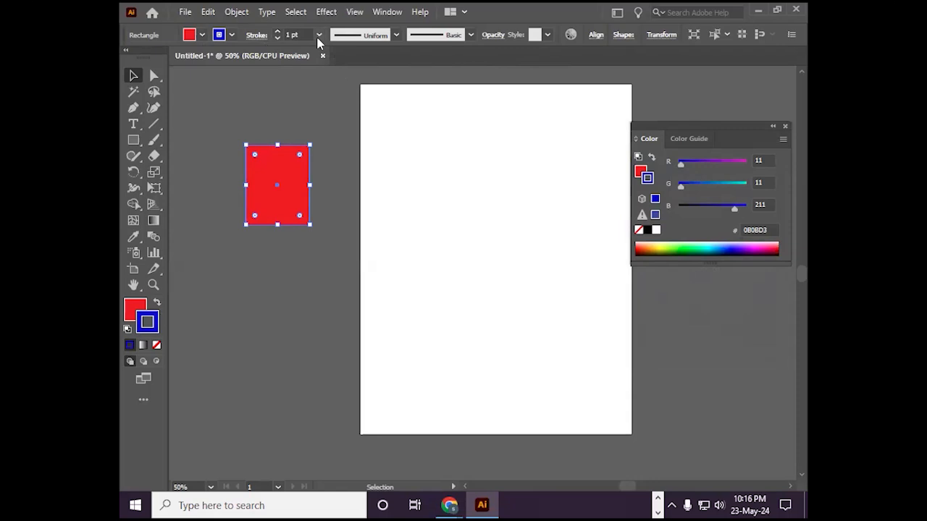
left_click(232, 35)
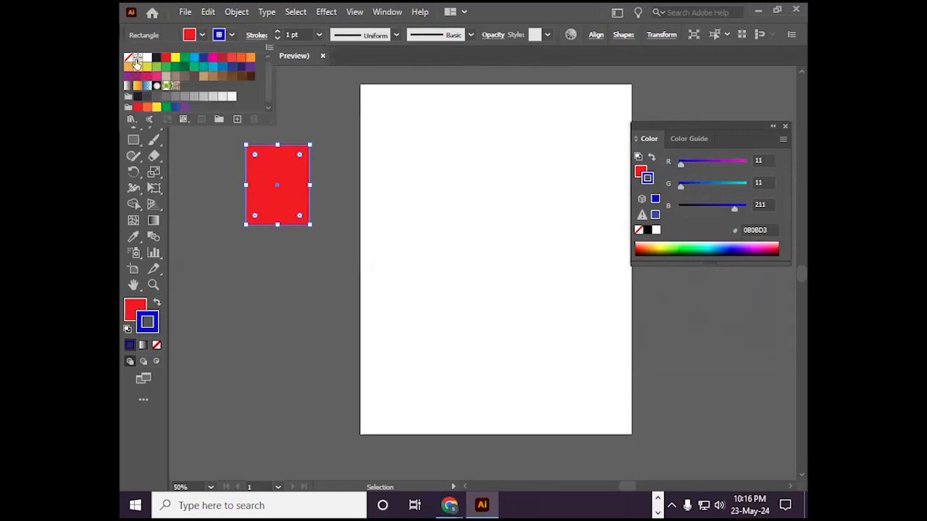
left_click(318, 35)
left_click(338, 226)
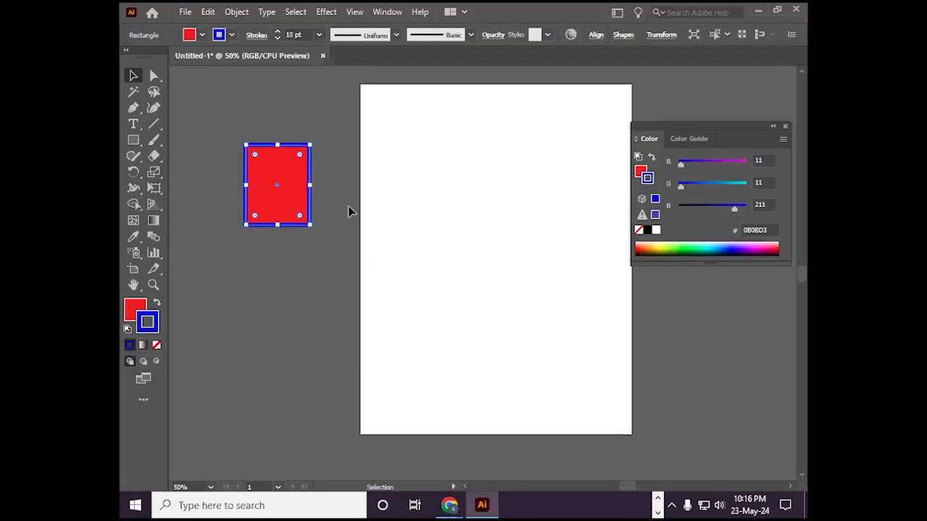
- Move the blue-outlined rectangle back onto the artboard's upper half and dismiss the floating color controls
left_click(133, 75)
left_click_drag(277, 185, 431, 204)
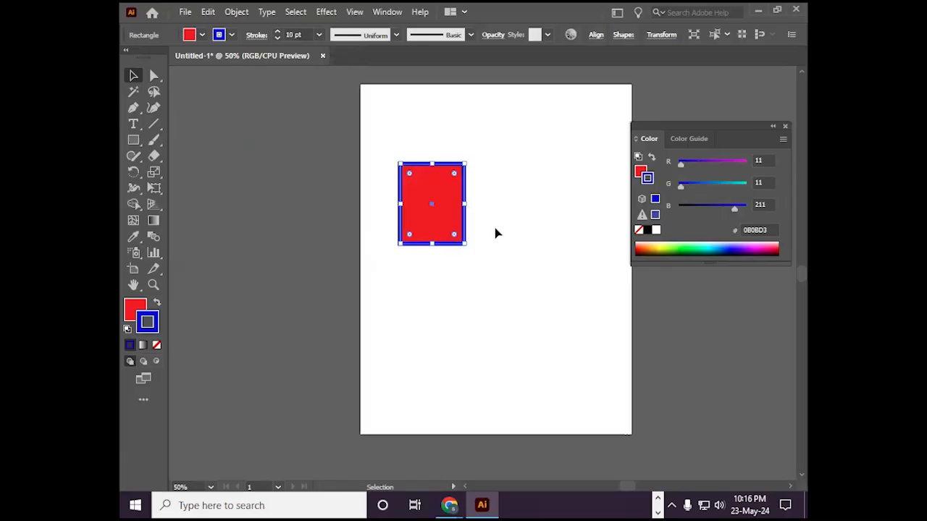
left_click(786, 127)
- Delete the rectangle and draw a larger upright one in the upper-left part of the artboard
key("Delete")
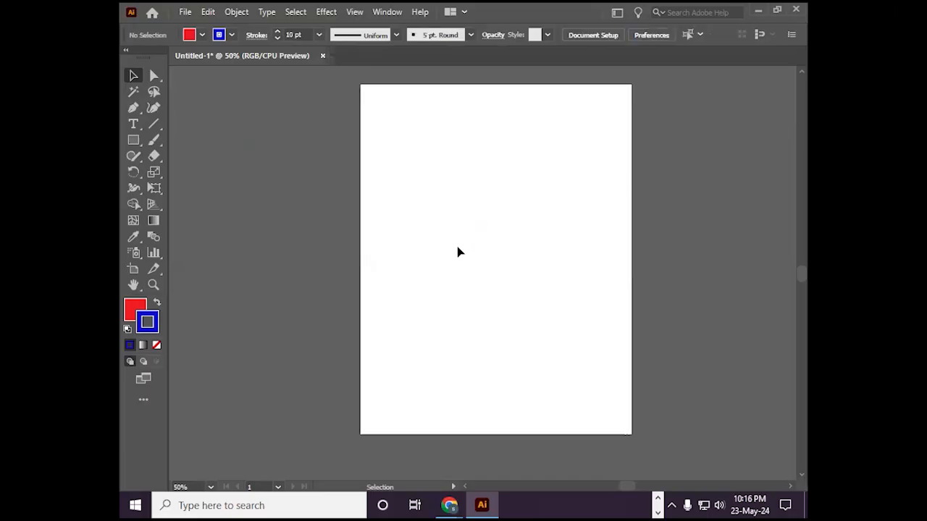
left_click(135, 140)
left_click_drag(389, 144, 490, 276)
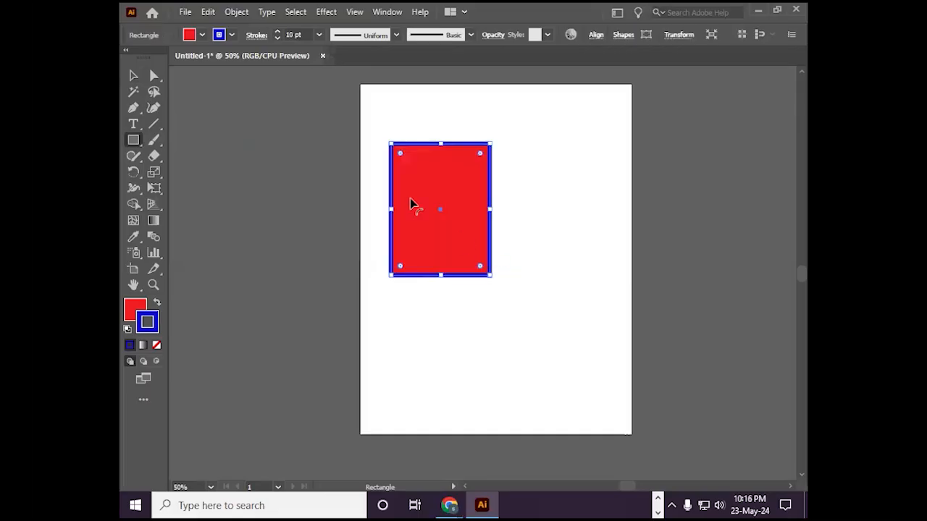
- Set the new rectangle's stroke to None, and clear its fill before reapplying the red swatch
left_click(232, 34)
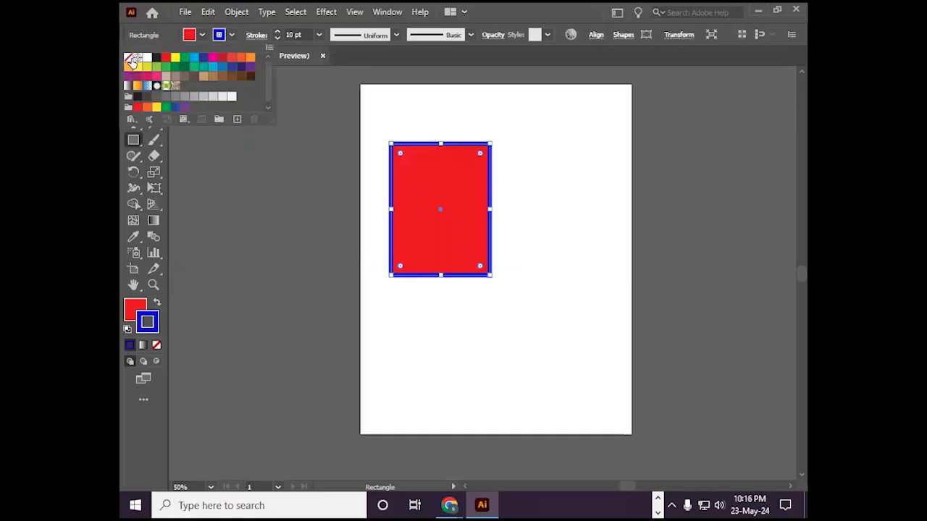
left_click(130, 59)
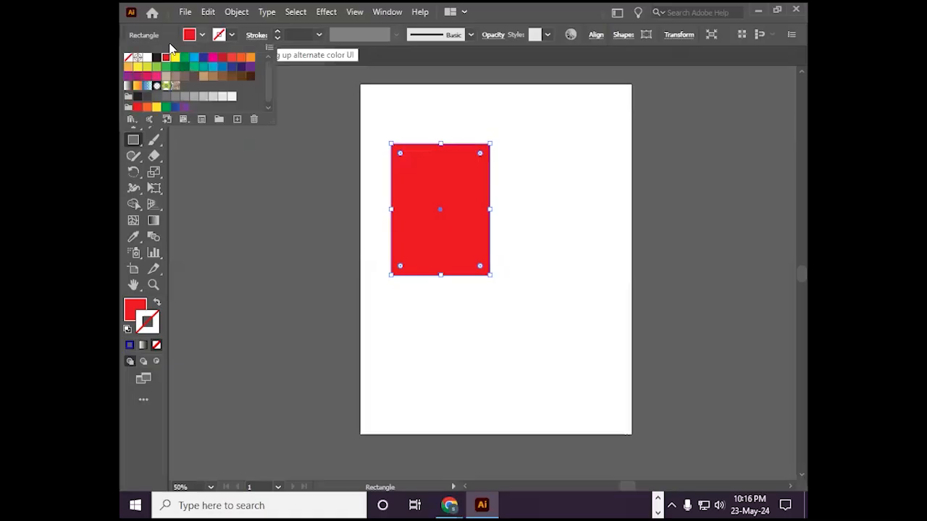
left_click(129, 58)
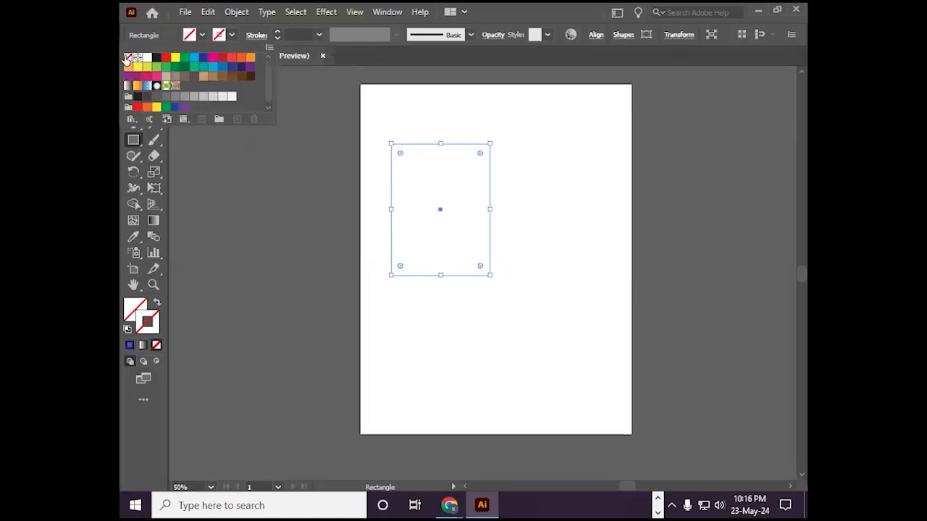
left_click(163, 58)
left_click(373, 199)
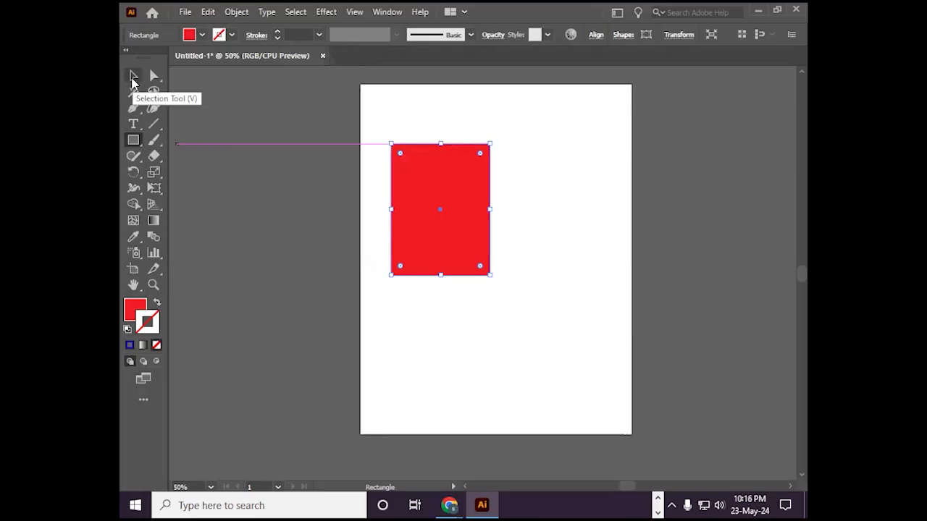
- Move the red rectangle to the artboard's horizontal center, and scale it down and back up into a large square
left_click(133, 76)
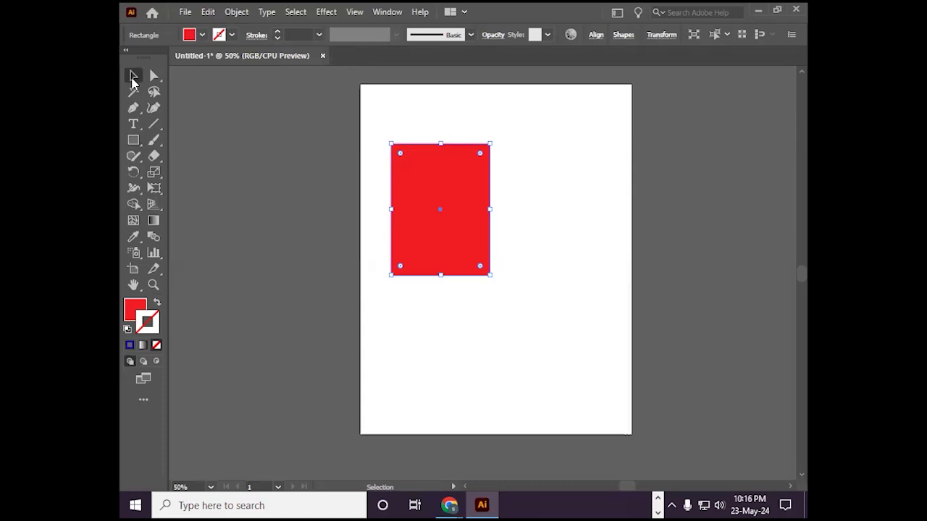
left_click_drag(459, 196, 525, 194)
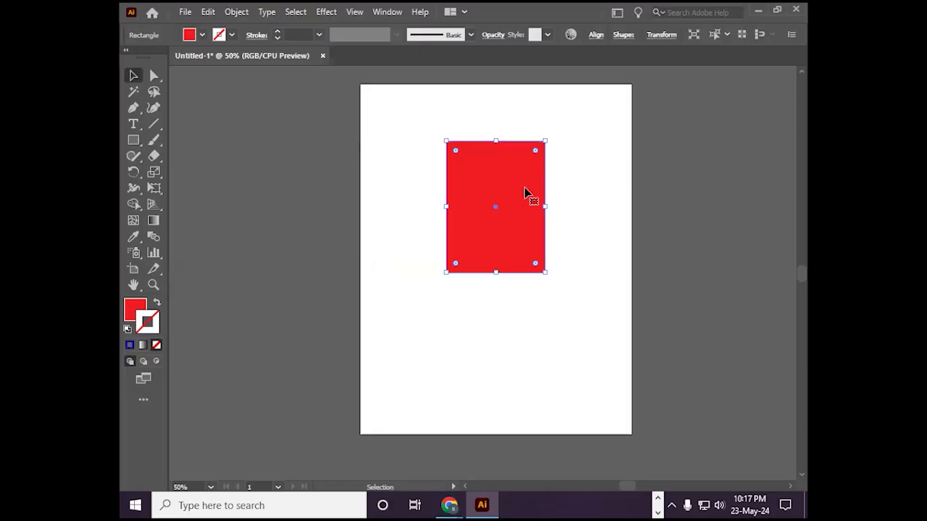
left_click_drag(546, 139, 514, 175)
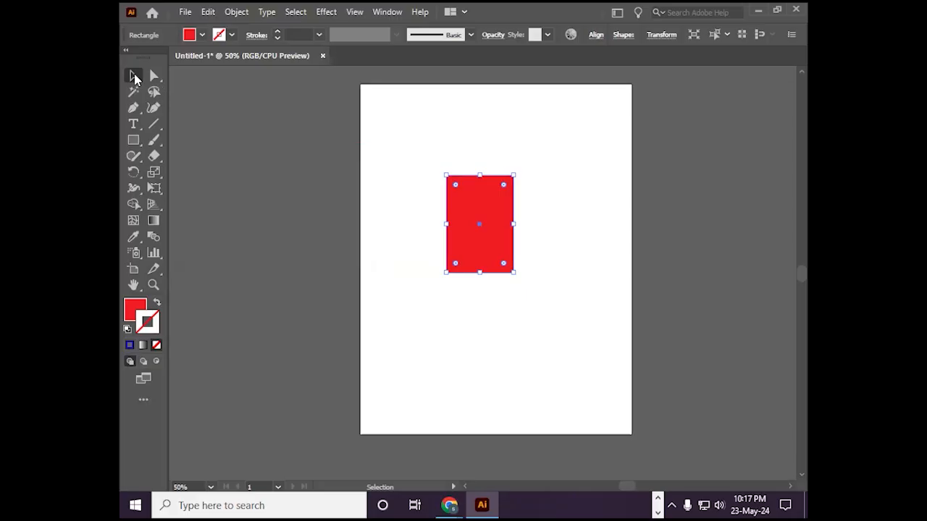
left_click(134, 77)
left_click_drag(514, 176, 574, 146)
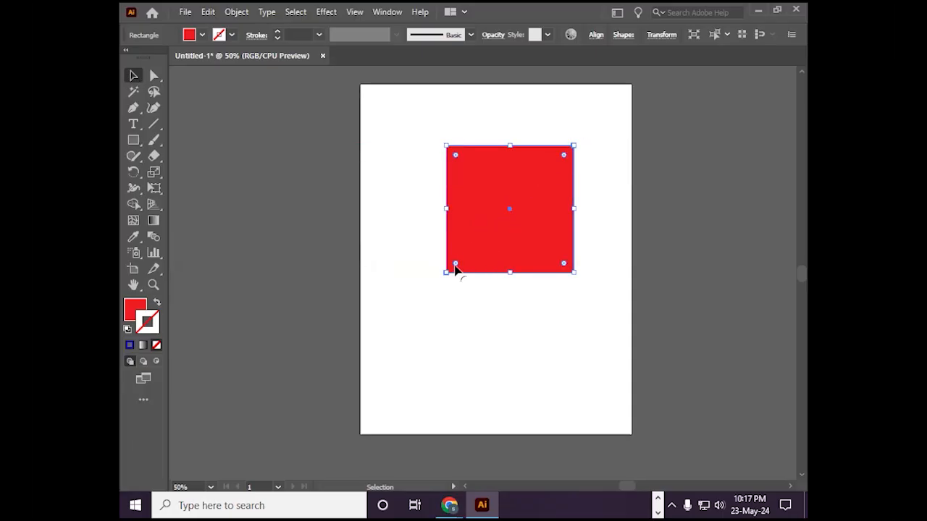
- Rotate the red square counterclockwise around its center so it sits tilted like a diamond
left_click(437, 151)
left_click(450, 156)
left_click_drag(439, 141, 432, 195)
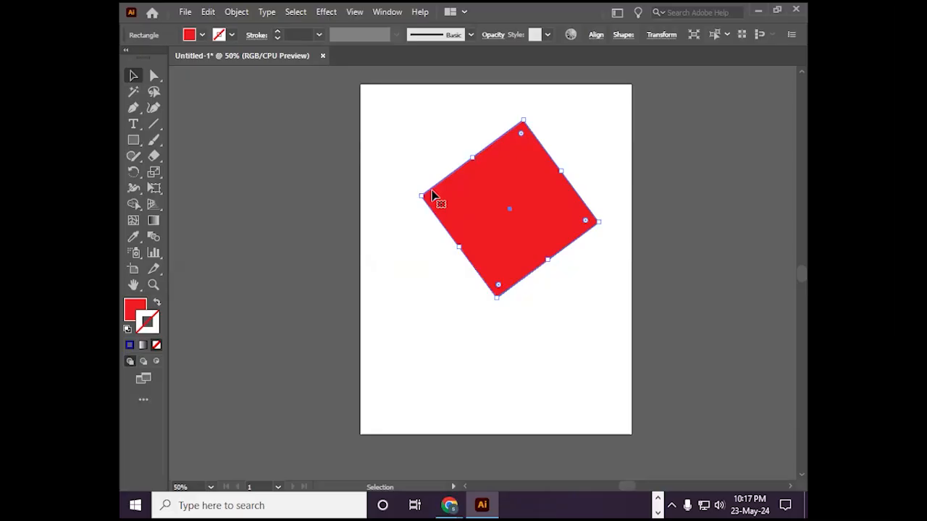
- Reshape the tilted square into an irregular four-sided shape by moving its corner anchor points individually with Direct Selection
left_click(152, 78)
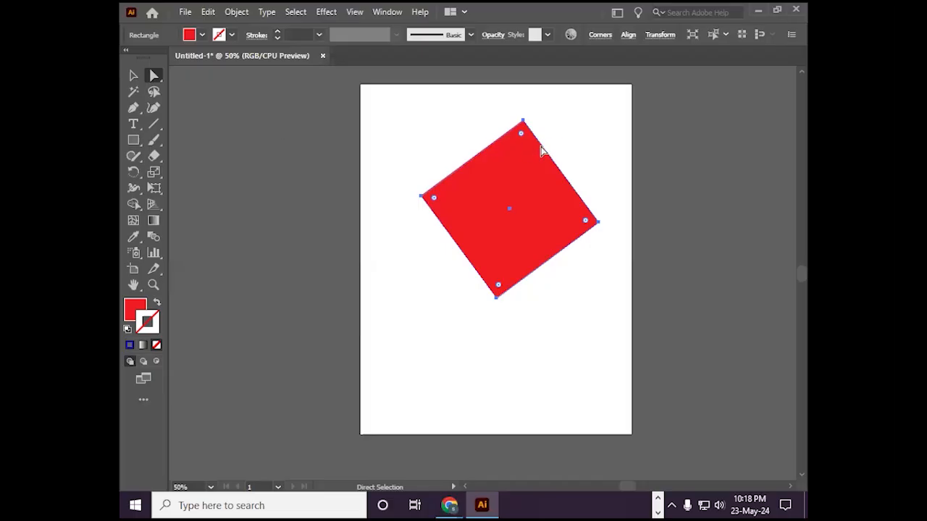
left_click(524, 121)
left_click_drag(524, 121, 472, 122)
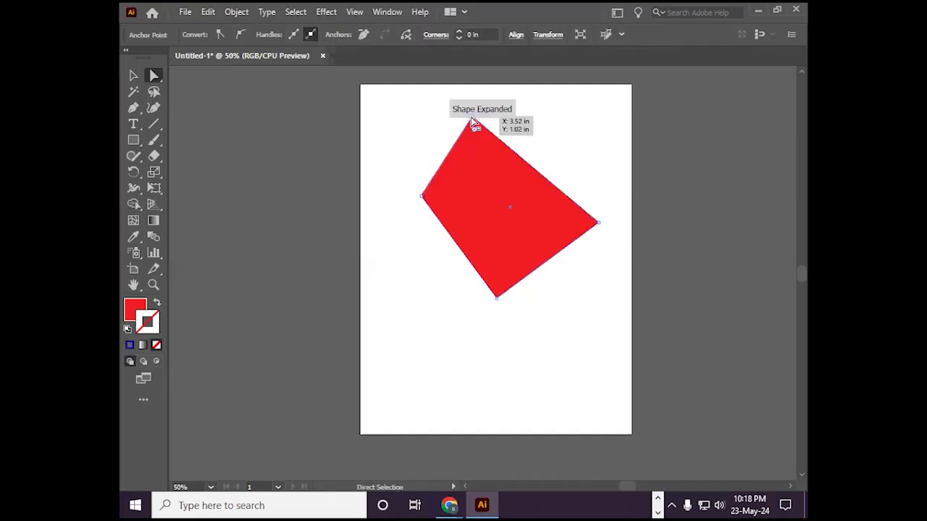
left_click_drag(422, 198, 428, 266)
left_click_drag(599, 221, 591, 117)
left_click_drag(501, 303, 547, 341)
left_click_drag(430, 267, 401, 260)
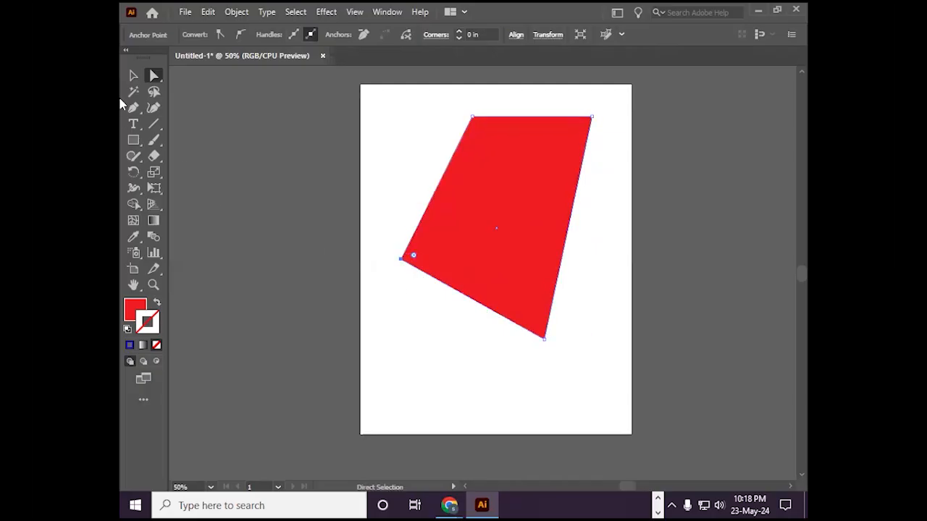
- Select the whole shape, round all four corners together and reduce them back to sharp corners
left_click(133, 76)
left_click(507, 211)
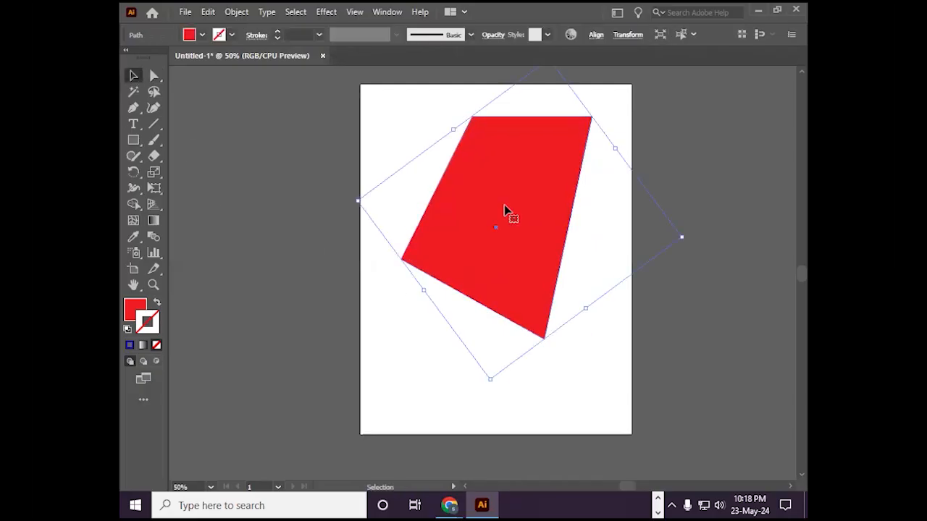
left_click(153, 75)
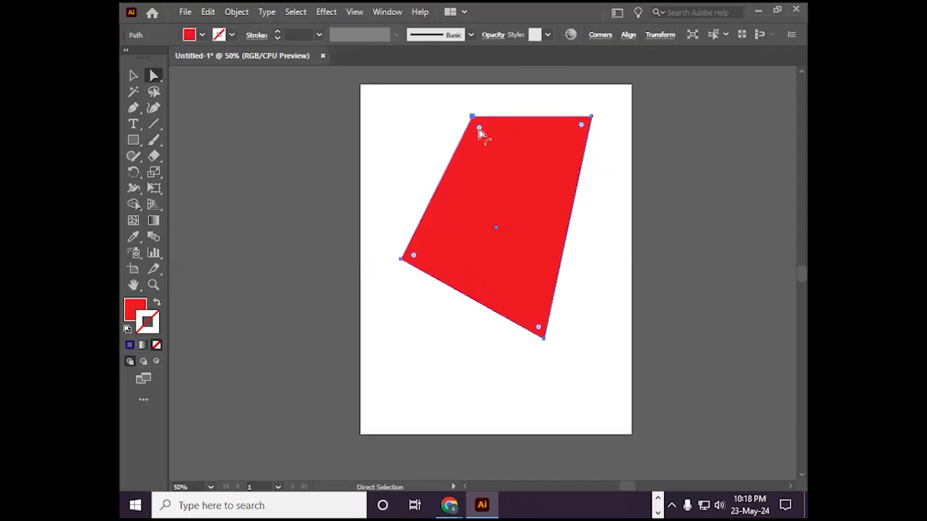
left_click_drag(479, 131, 495, 193)
left_click_drag(499, 215, 520, 76)
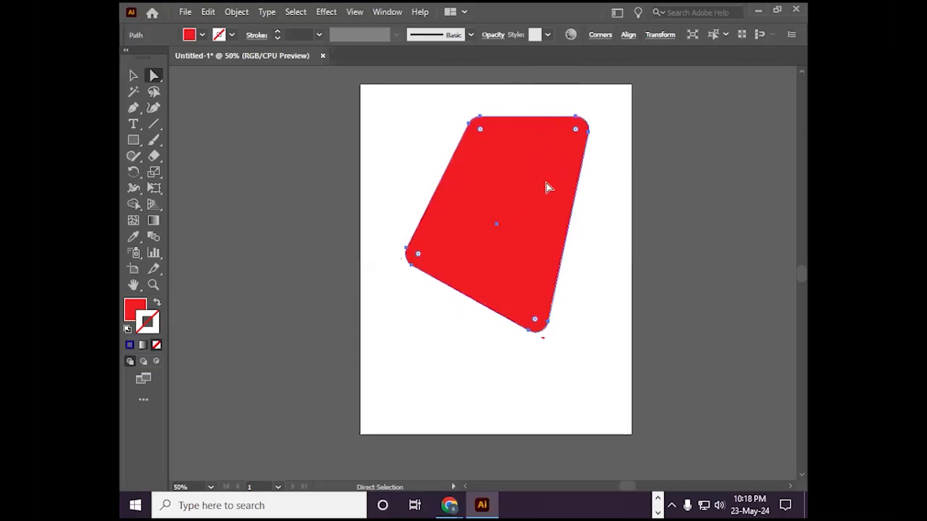
left_click_drag(578, 131, 598, 107)
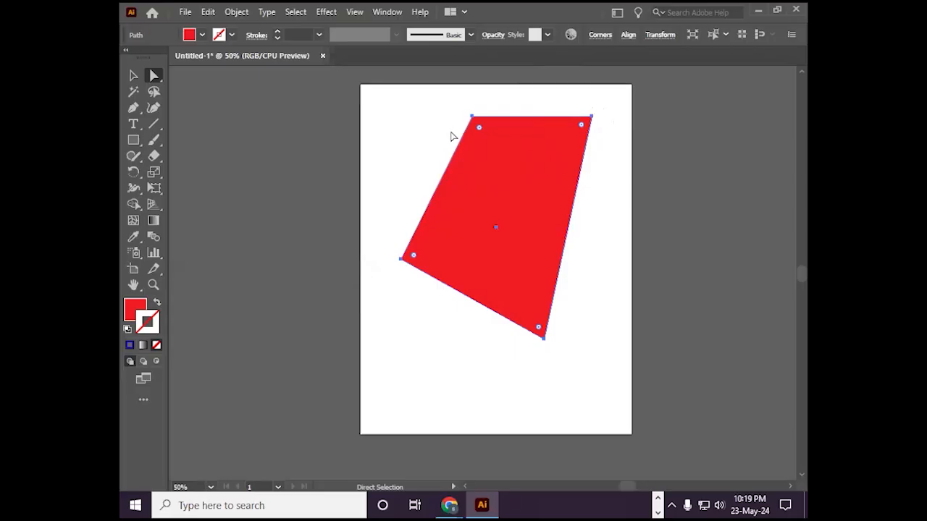
- Round only the shape's top-left corner to about 3.41 in and its opposite bottom-right corner, forming a leaf
left_click(472, 118)
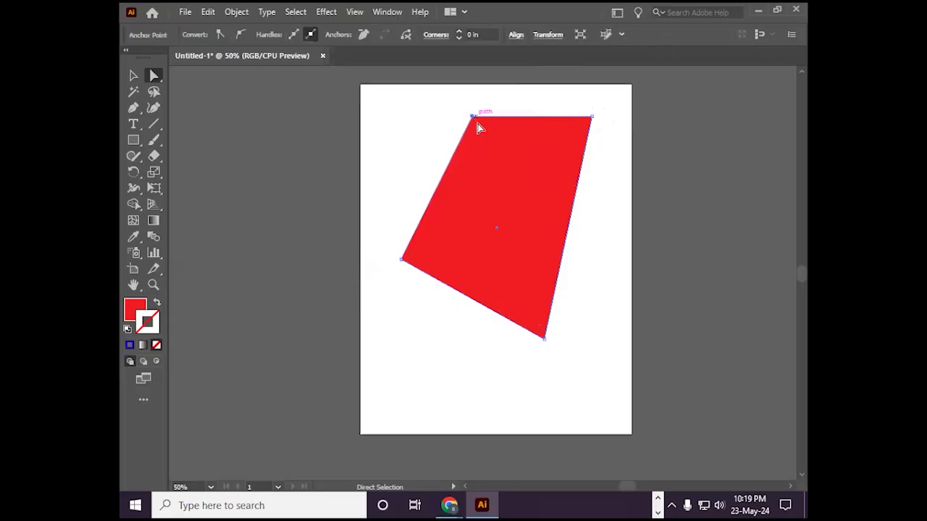
left_click_drag(479, 131, 526, 239)
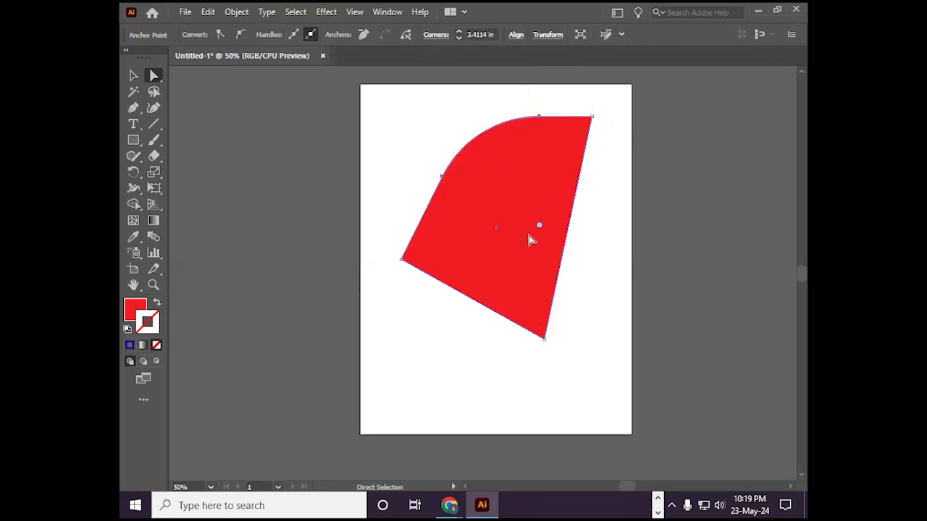
left_click_drag(551, 342, 463, 262)
- Select the whole leaf shape and delete it from the artboard
left_click(134, 75)
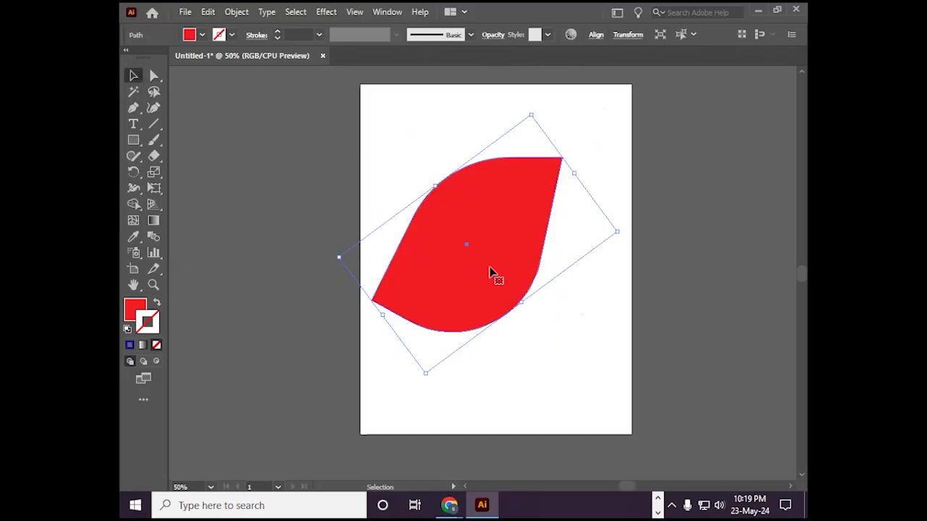
key("Delete")
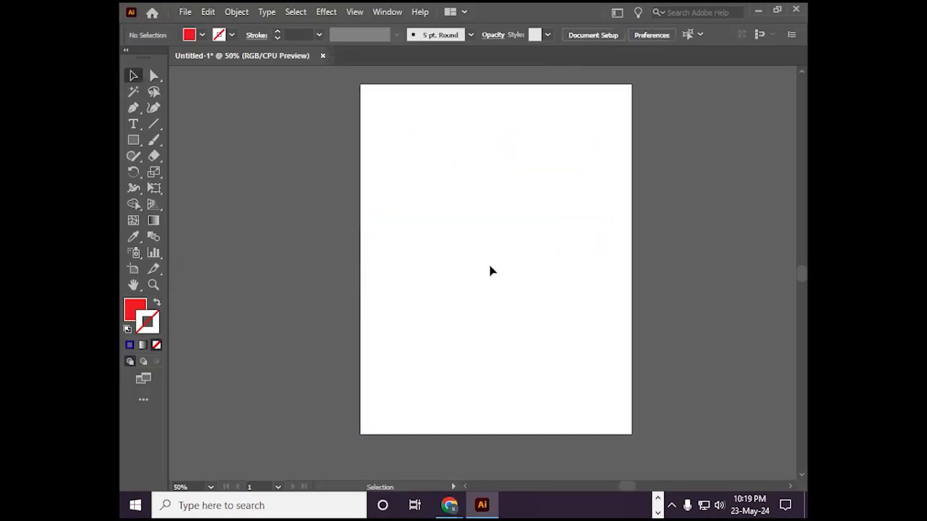
- Draw a tall red rounded rectangle in the middle of the artboard with the Rounded Rectangle tool
left_click(130, 143)
left_click(185, 158)
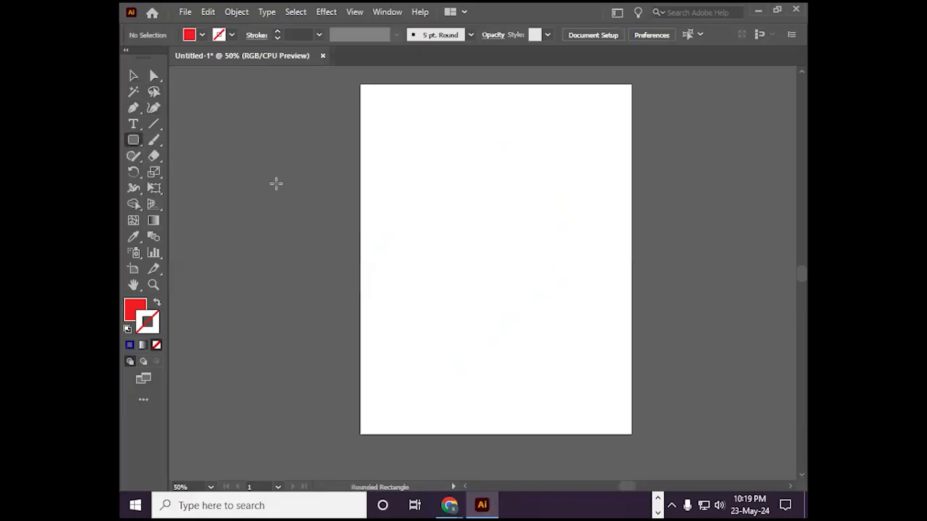
left_click_drag(423, 164, 568, 338)
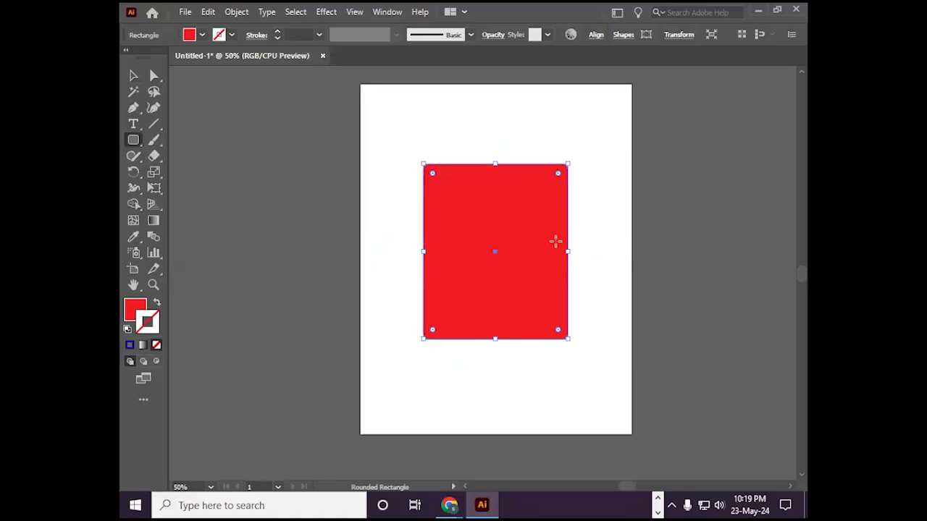
right_click(413, 180)
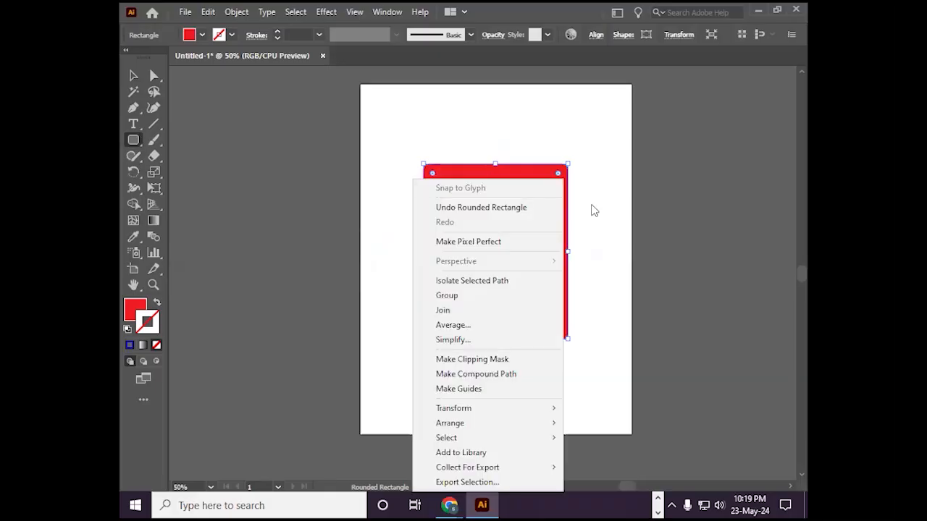
left_click(593, 210)
left_click(505, 287)
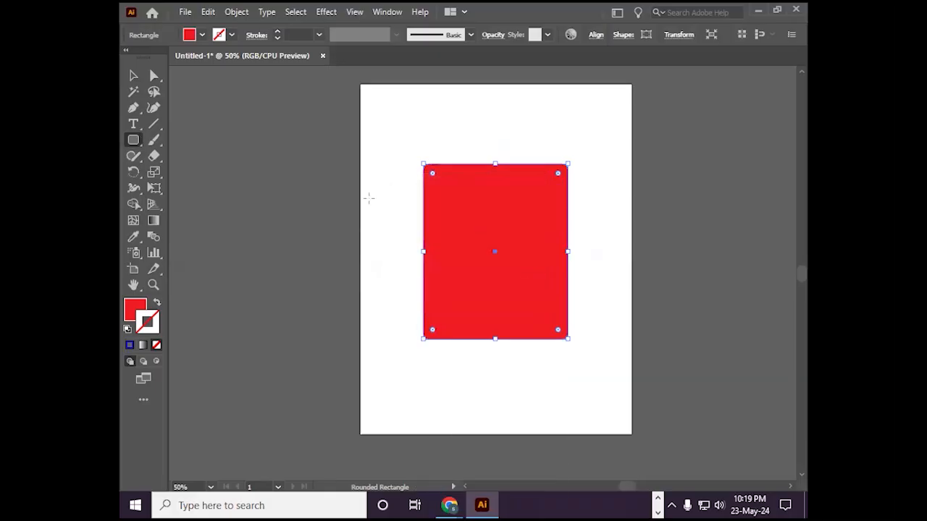
- Round the rectangle's top-left and bottom-right corners much further with Direct Selection to form a leaf shape
left_click(154, 76)
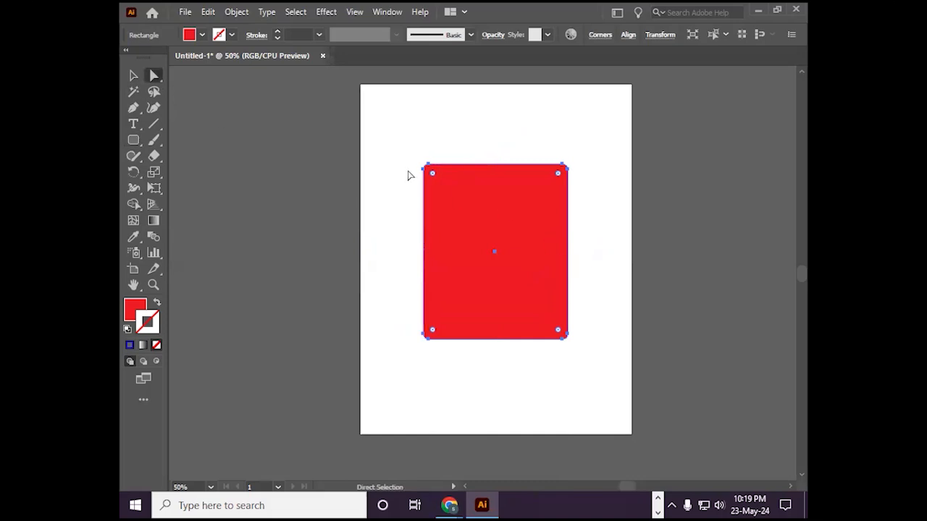
left_click_drag(433, 174, 364, 257)
- Move the whole leaf shape toward the upper part of the artboard and delete it
left_click(134, 75)
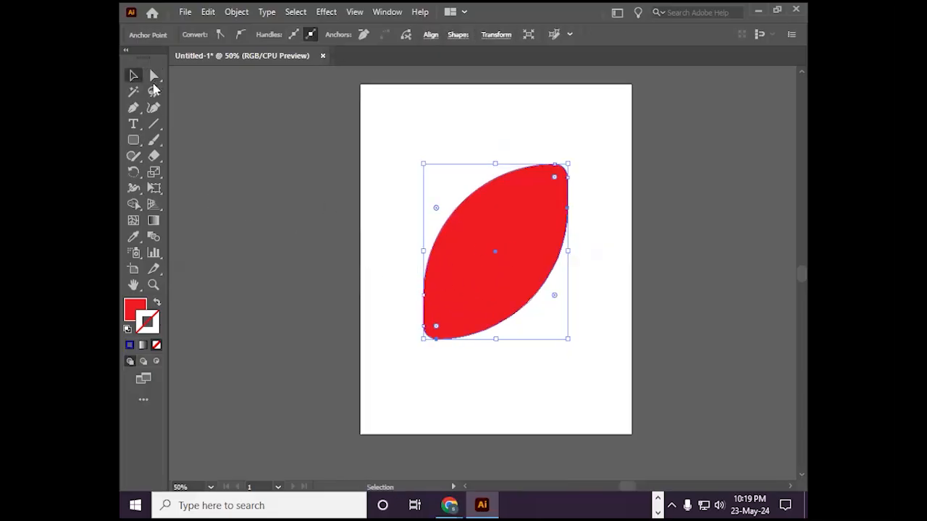
left_click(462, 386)
left_click_drag(511, 302, 484, 239)
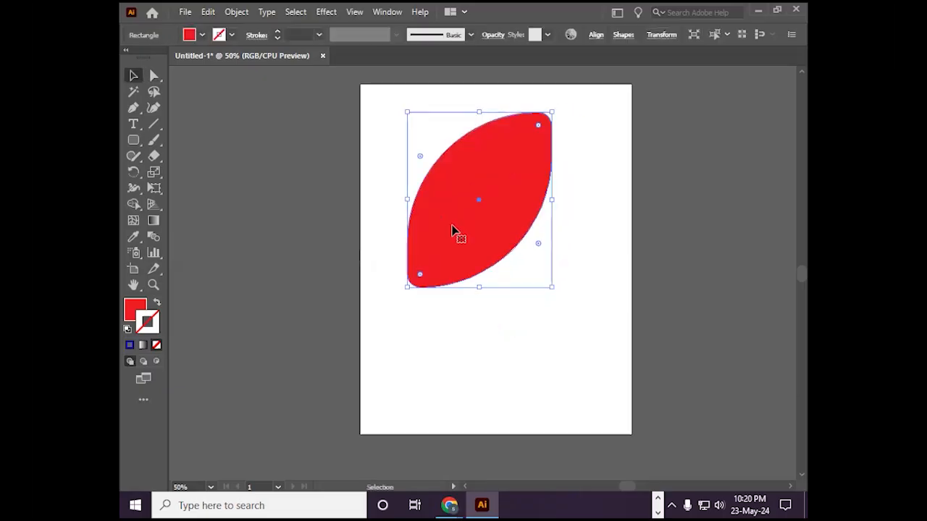
key("Delete")
- Draw a tall red ellipse in the middle of the artboard with the Ellipse tool
left_click_drag(134, 140, 204, 148)
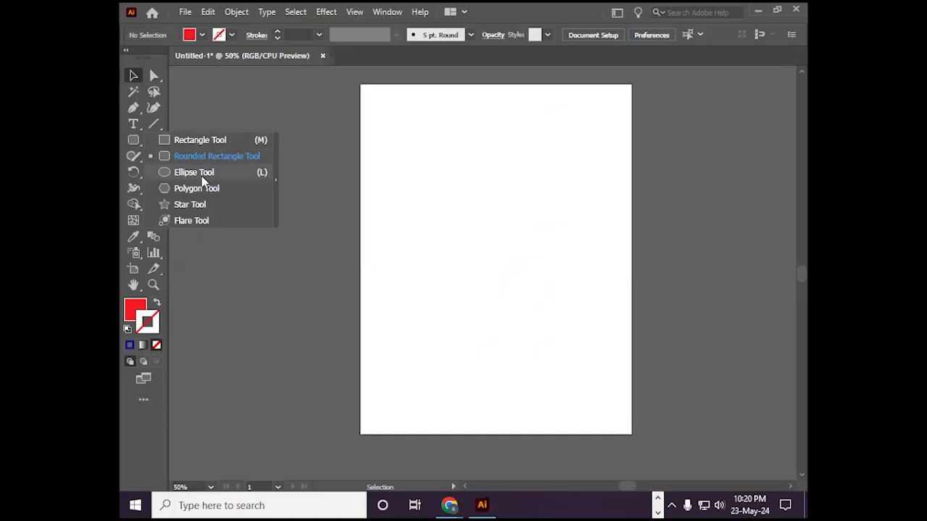
left_click_drag(203, 179, 201, 177)
left_click_drag(429, 172, 557, 337)
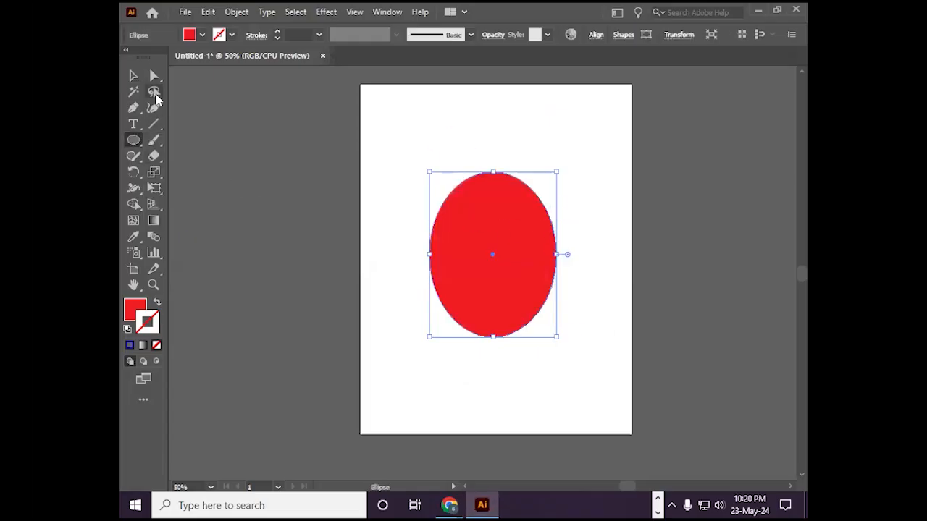
- Reshape the ellipse by moving its top anchor down into the shape and its bottom anchor lower, and delete the shape
left_click(155, 76)
left_click_drag(492, 174, 497, 245)
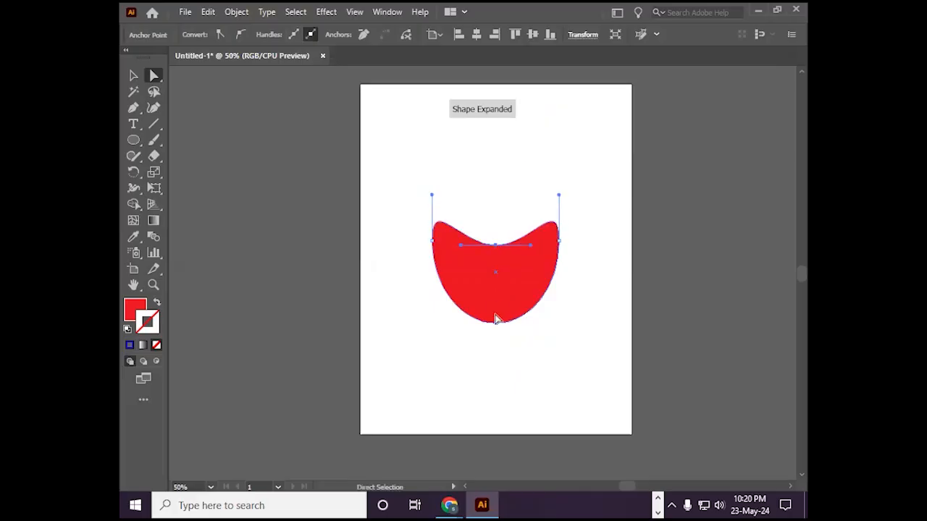
left_click_drag(497, 323, 496, 364)
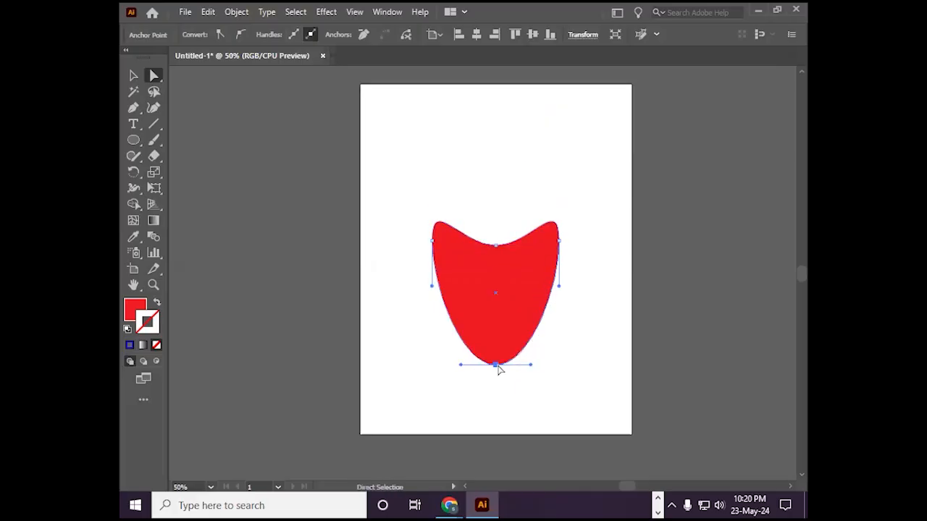
key("Delete")
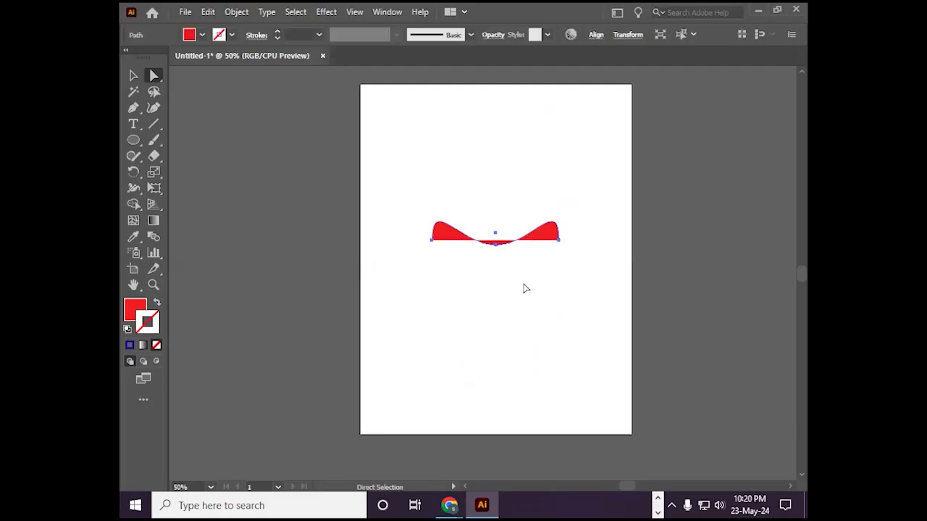
key("Delete")
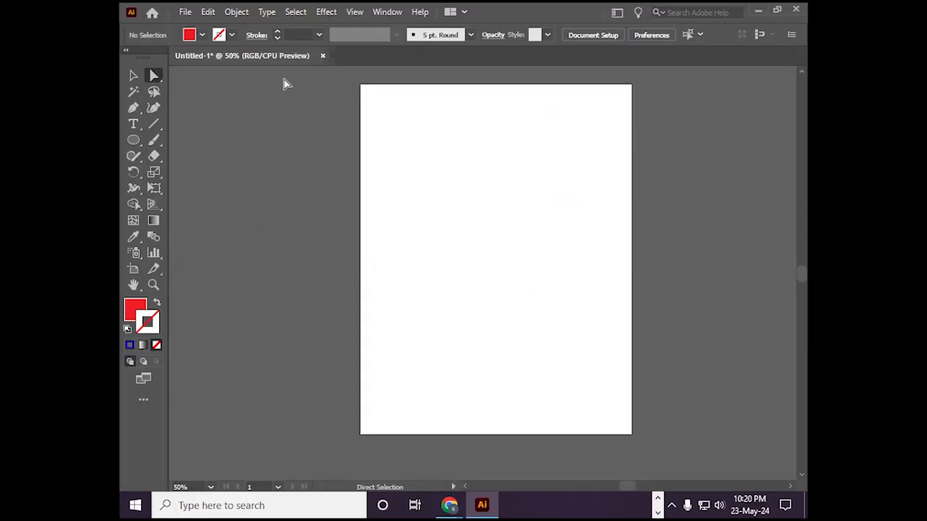
- Draw a tall rectangle above the middle of the artboard and set its fill to None
left_click_drag(135, 138, 175, 138)
left_click_drag(437, 167, 536, 294)
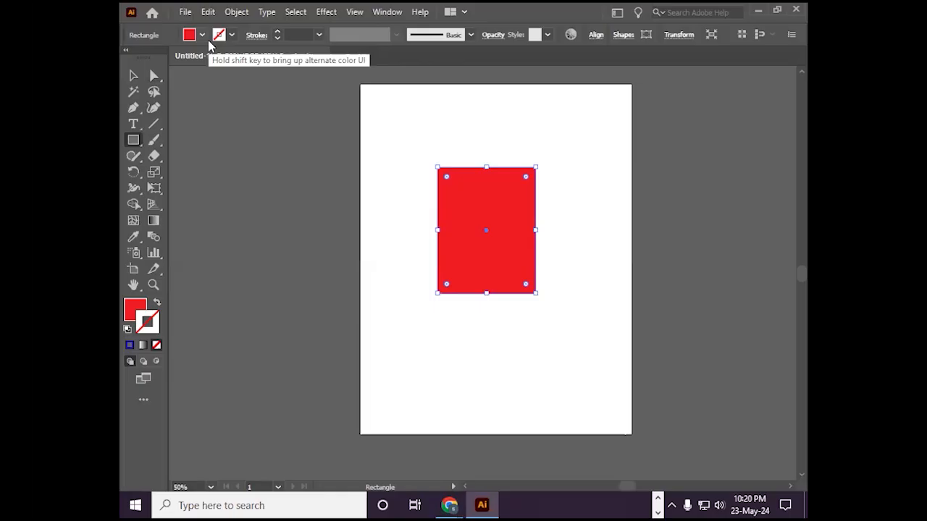
left_click(202, 36)
left_click(130, 64)
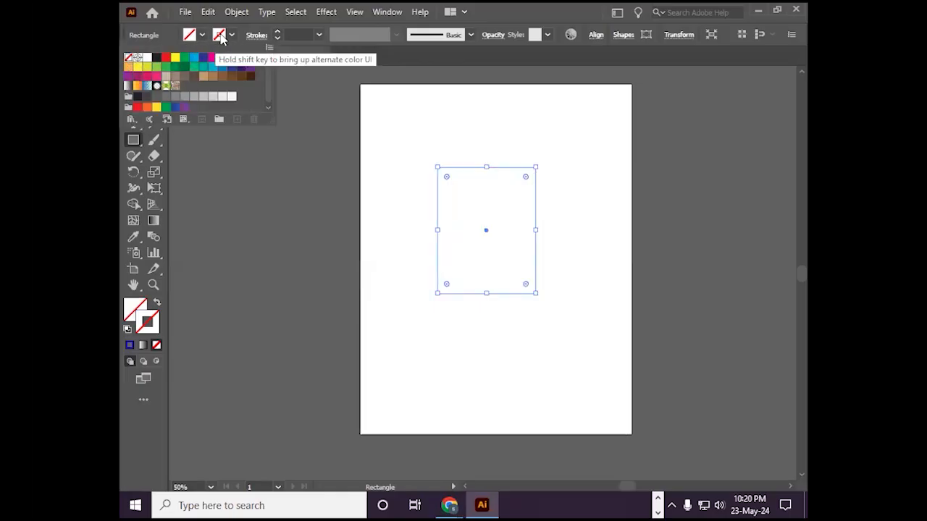
- Give the unfilled rectangle a red stroke with a weight of 4 pt
left_click(232, 35)
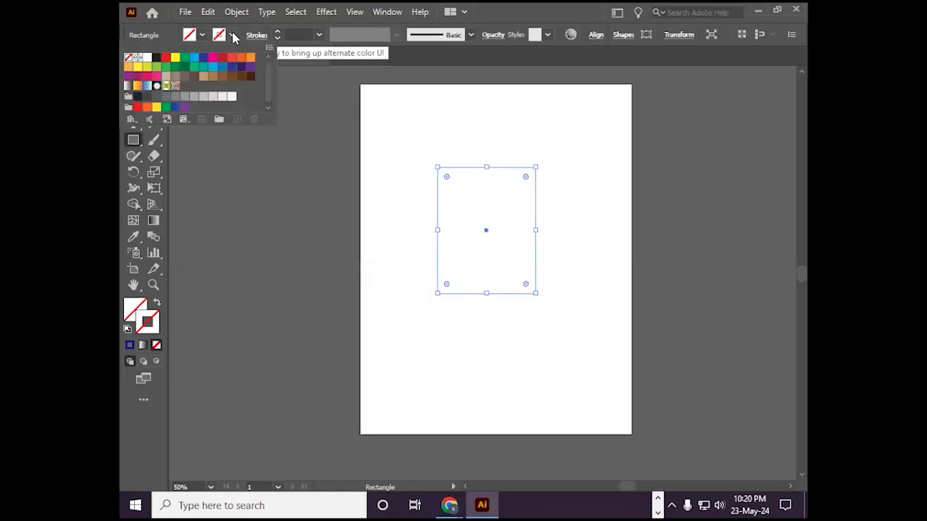
left_click(166, 59)
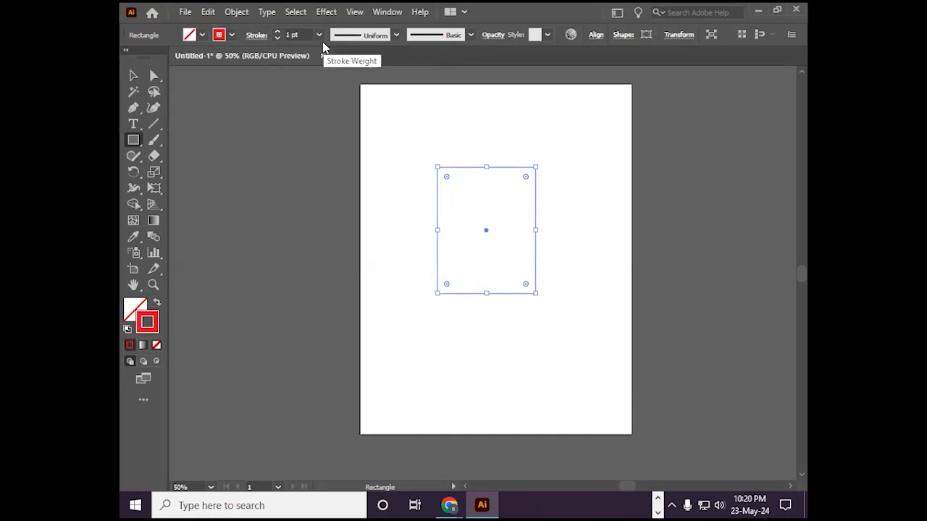
left_click(319, 34)
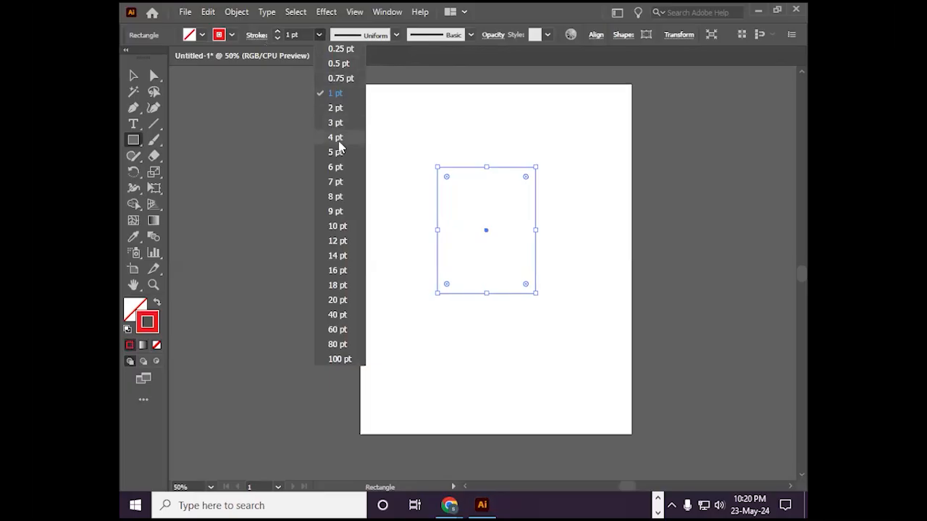
left_click(336, 137)
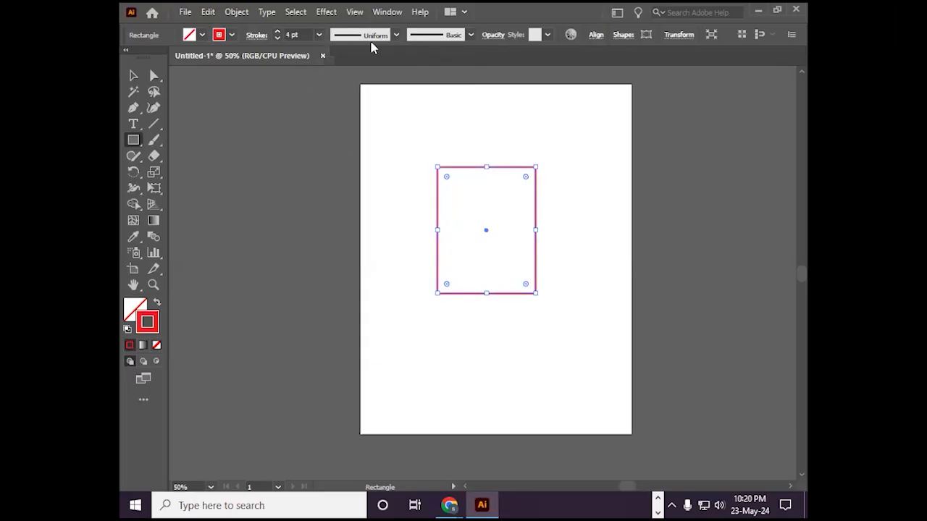
- Try the lens-shaped, pointed-bar and asymmetric tapered width profiles on the rectangle's stroke, and deselect it to view the outline
left_click(396, 36)
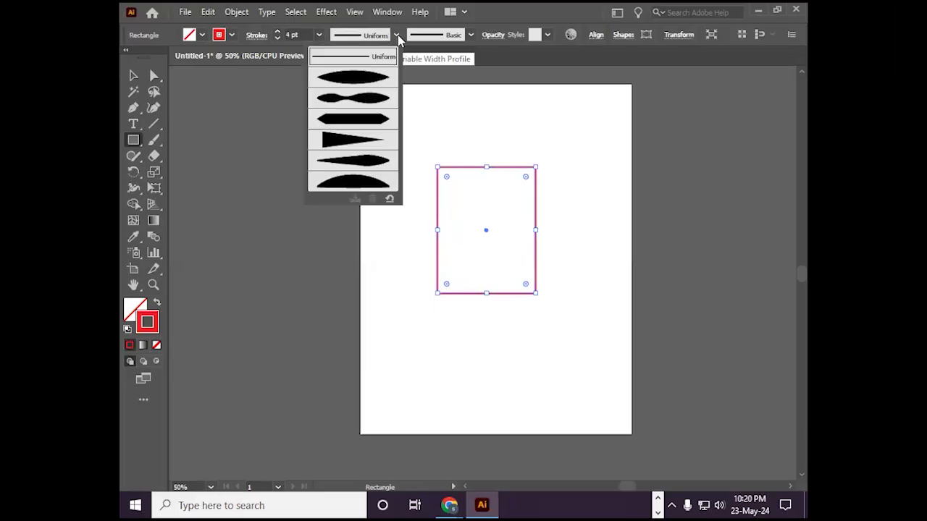
left_click(363, 77)
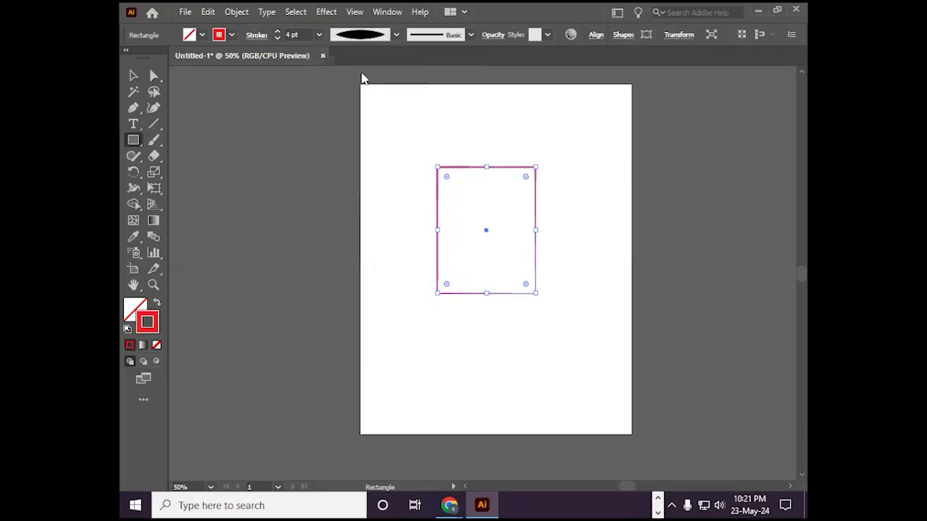
left_click(396, 35)
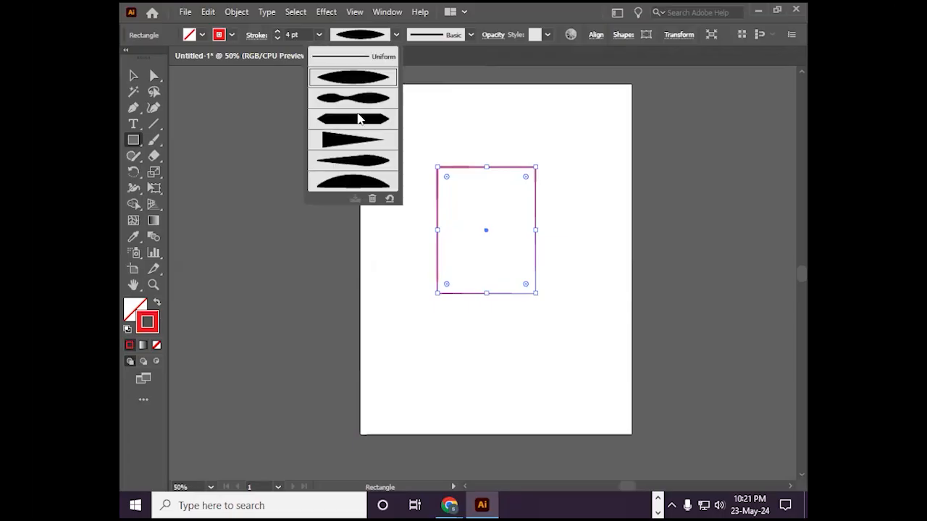
left_click(360, 116)
left_click(397, 35)
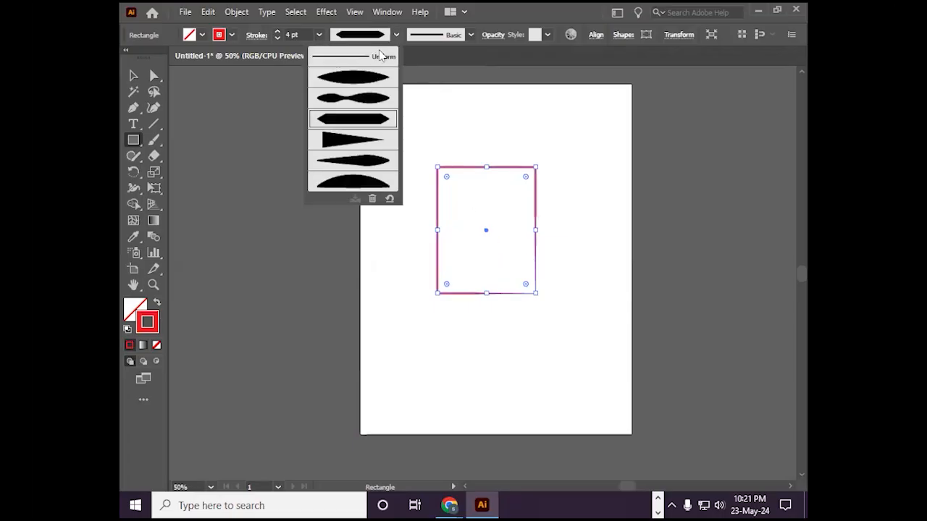
left_click(351, 161)
left_click(133, 75)
left_click(605, 257)
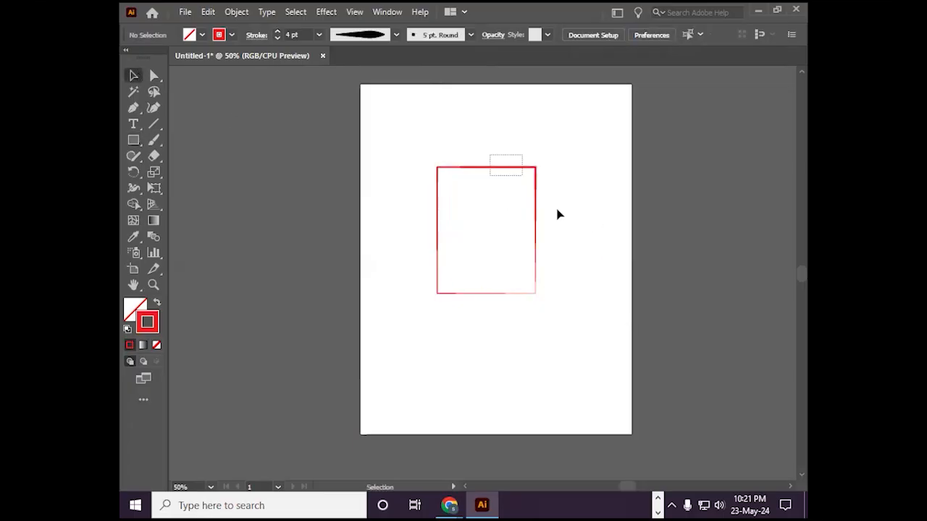
- Try the arched width profile on the rectangle's stroke and return the stroke to the Uniform profile
left_click(507, 168)
left_click(395, 38)
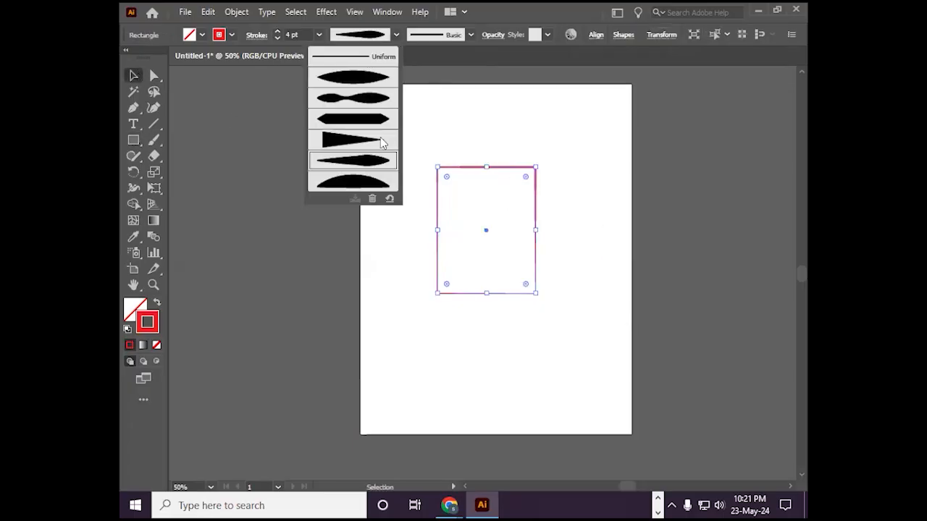
left_click(368, 177)
left_click(579, 311)
left_click_drag(455, 145, 575, 269)
left_click(396, 34)
left_click(361, 61)
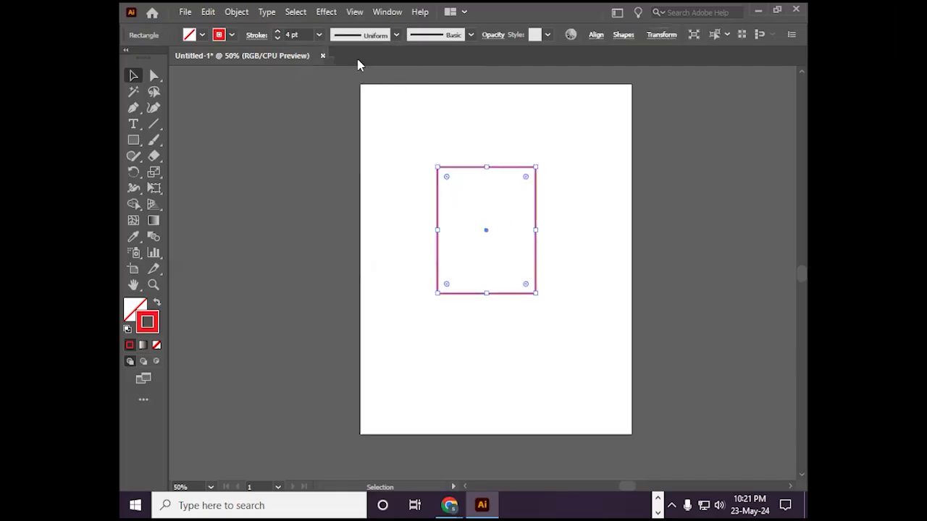
left_click(483, 37)
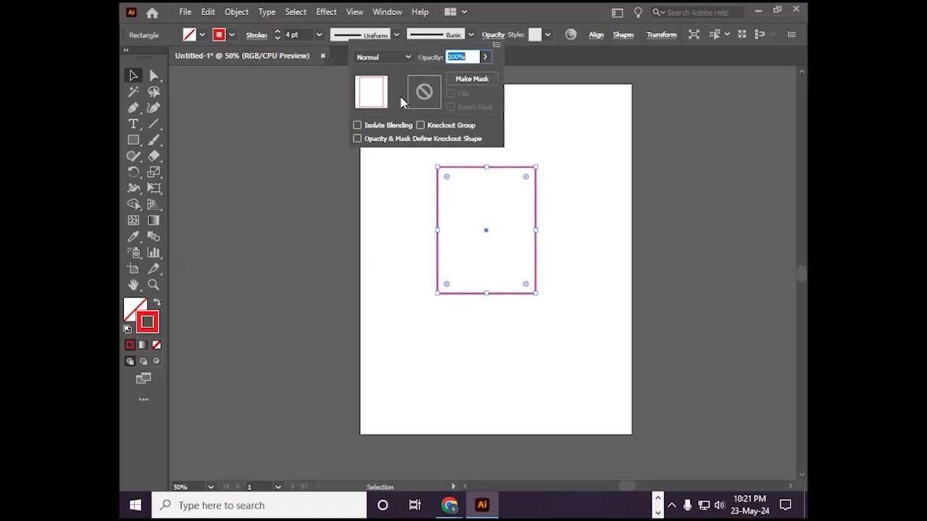
left_click(471, 34)
left_click(471, 35)
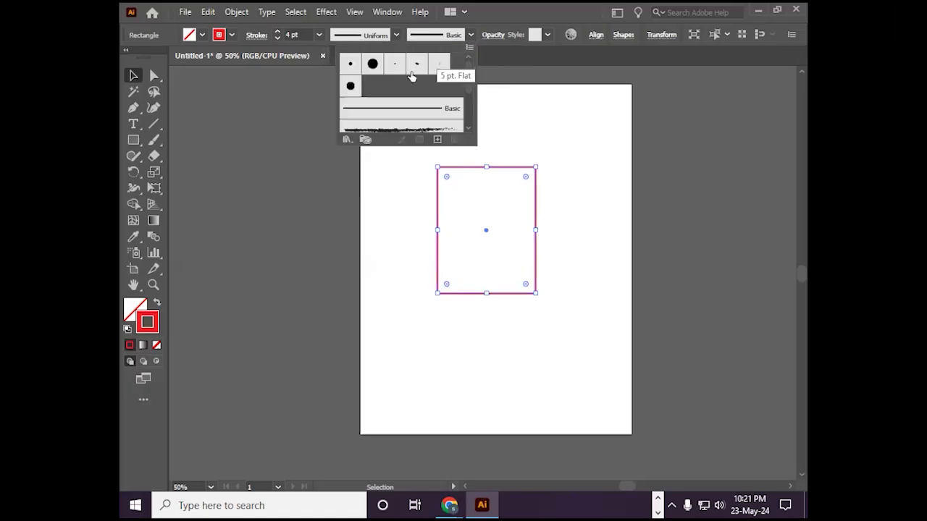
left_click(566, 127)
left_click(567, 172)
left_click_drag(447, 124, 510, 210)
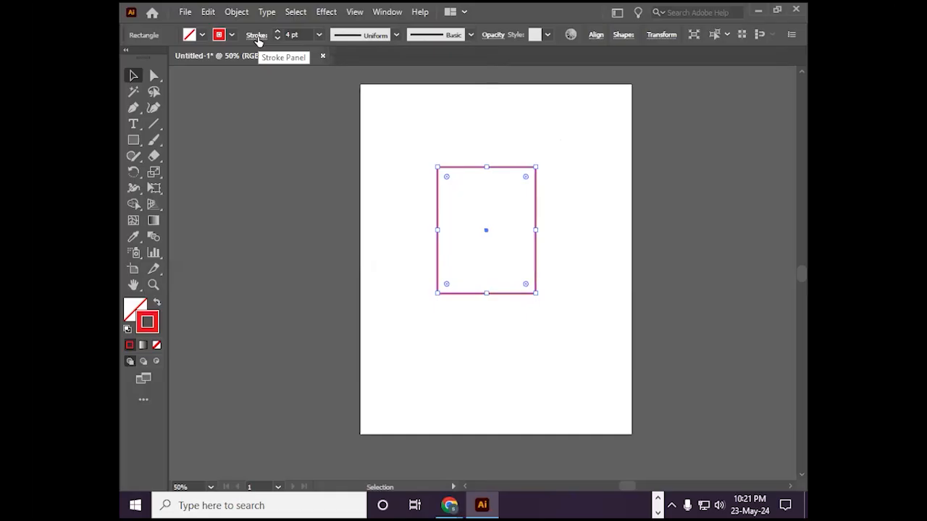
- Raise the rectangle's stroke weight in 1 pt increments and reduce it again to 5 pt
left_click(257, 36)
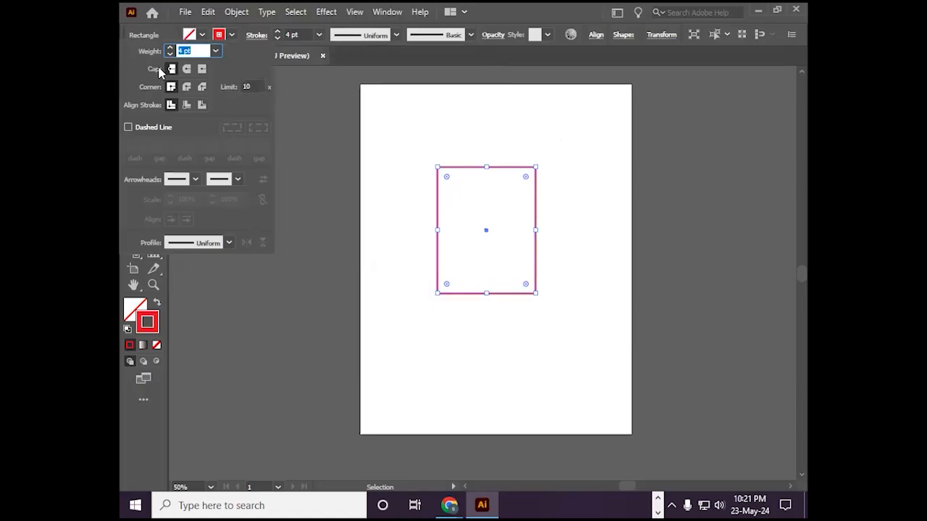
left_click(169, 47)
left_click(168, 47)
left_click(169, 47)
left_click(168, 48)
left_click(169, 48)
left_click(168, 48)
left_click(168, 48)
left_click(169, 54)
left_click(169, 54)
left_click(170, 54)
left_click(170, 54)
left_click(169, 54)
left_click(169, 54)
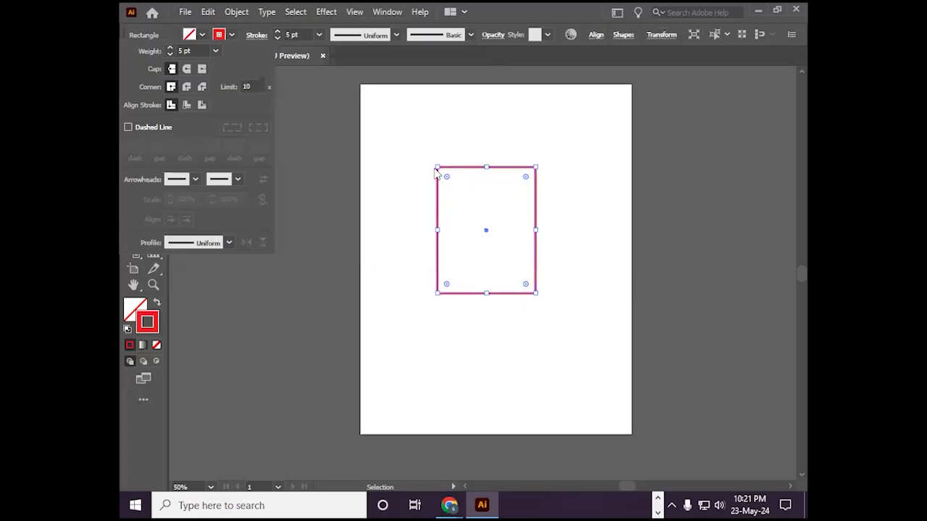
- Try a round cap and a round join on the rectangle's stroke, returning to the butt cap and miter join
left_click(188, 69)
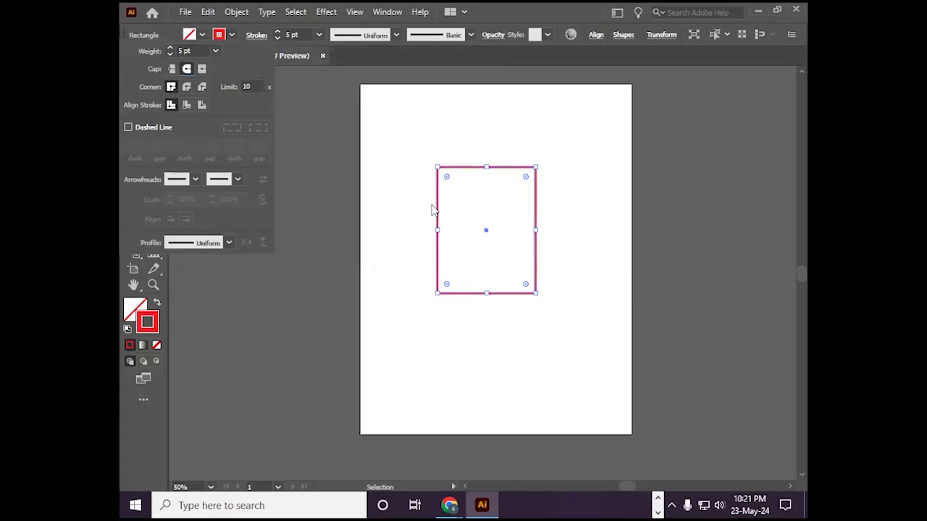
left_click(172, 69)
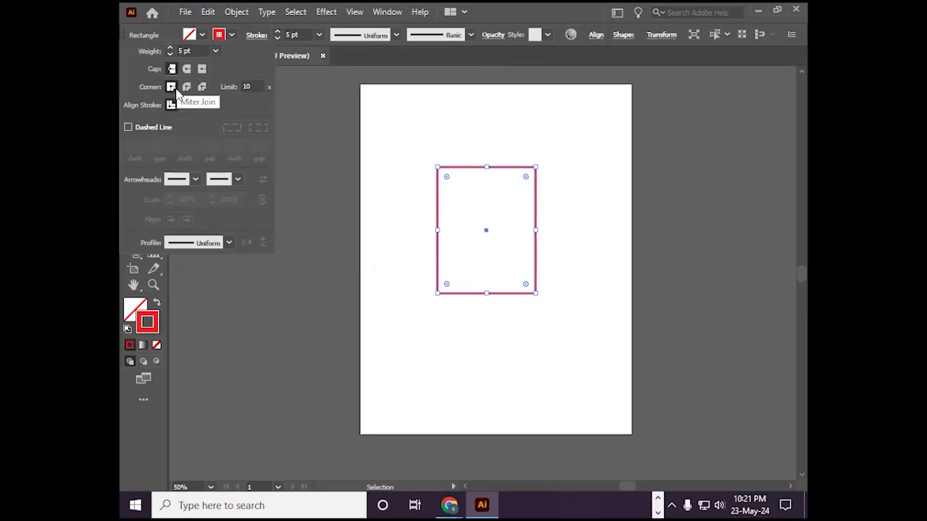
left_click(187, 88)
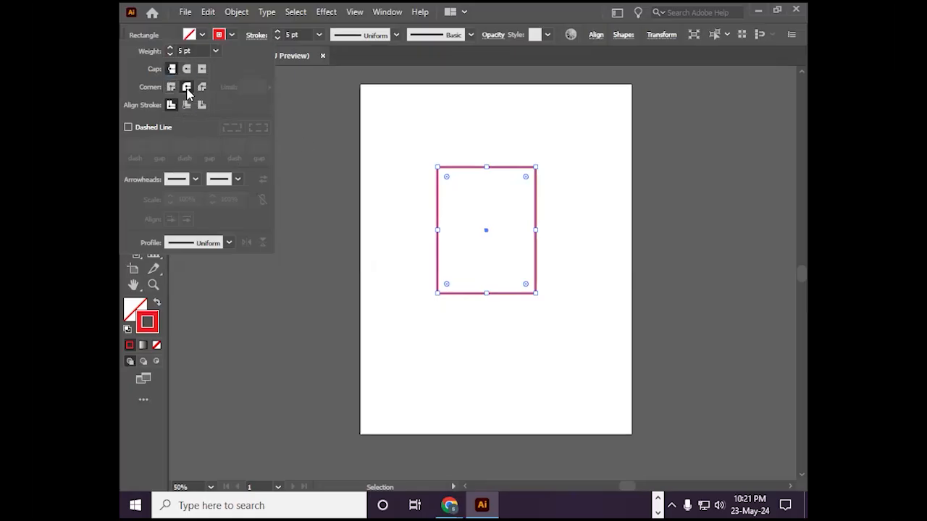
left_click(171, 87)
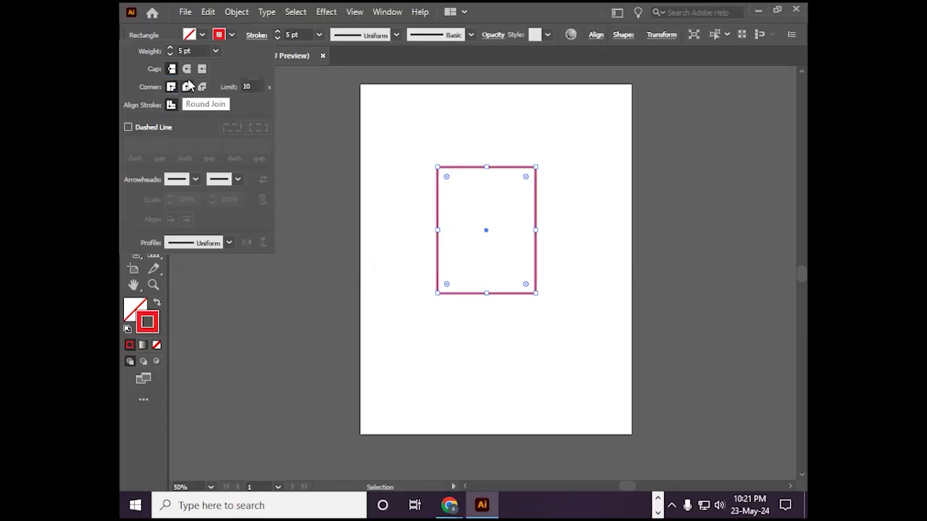
- Turn on a dashed line for the rectangle's stroke and shorten the dash length in 1 pt increments
left_click(128, 128)
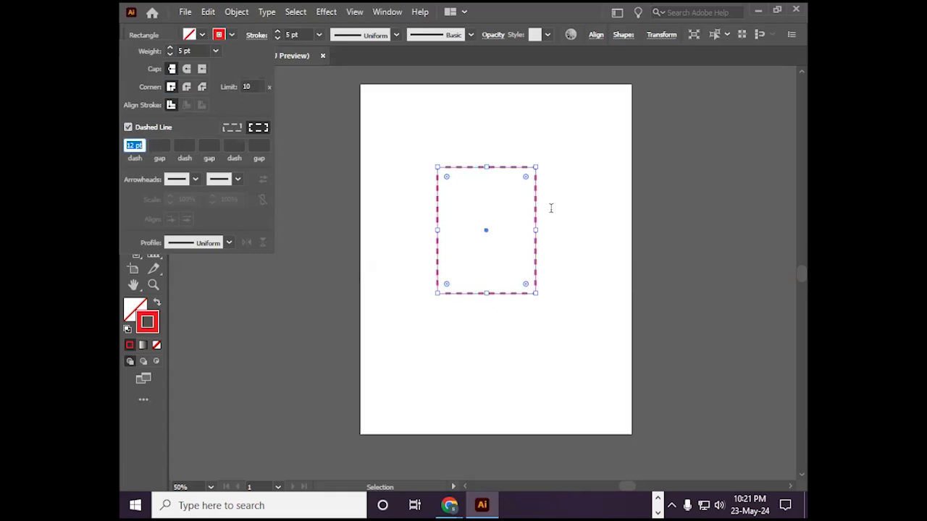
left_click(132, 146)
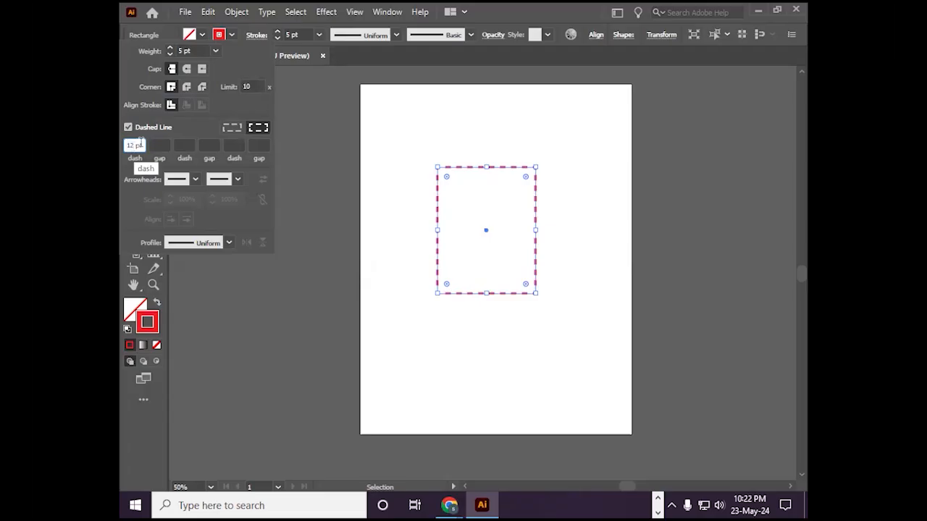
key("Down")
key("Down")
key("Down")
key("Down")
key("Down")
key("Down")
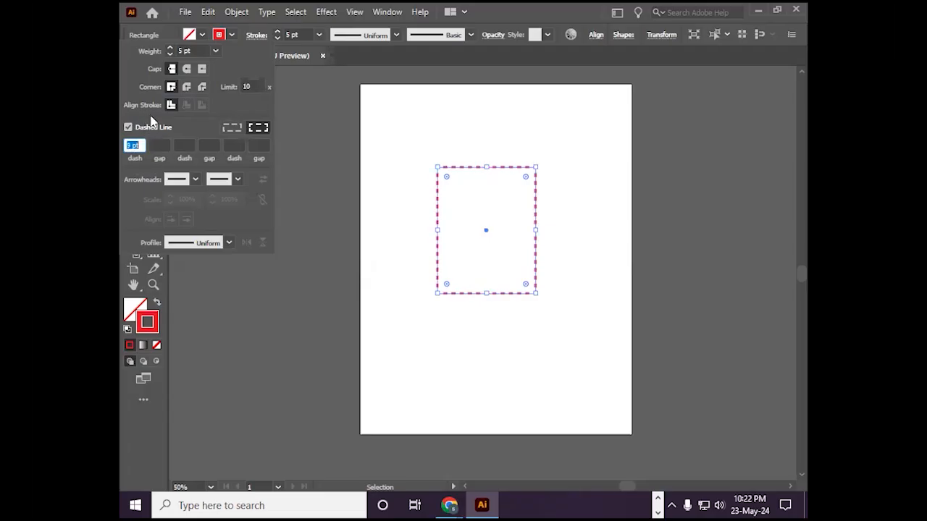
key("Down")
key("Down")
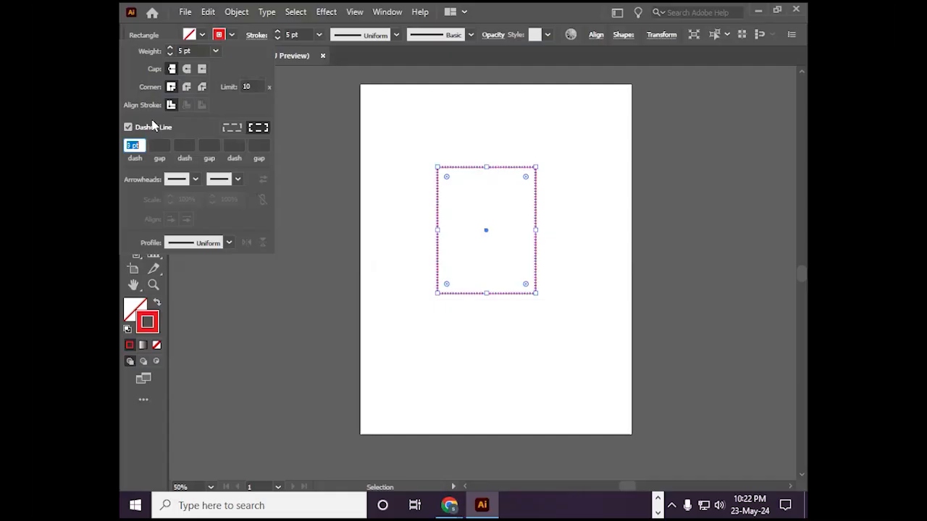
- Try longer dashes on the rectangle's stroke in 1 pt increments, then set the dash length to 5 pt
key("Up")
key("Up")
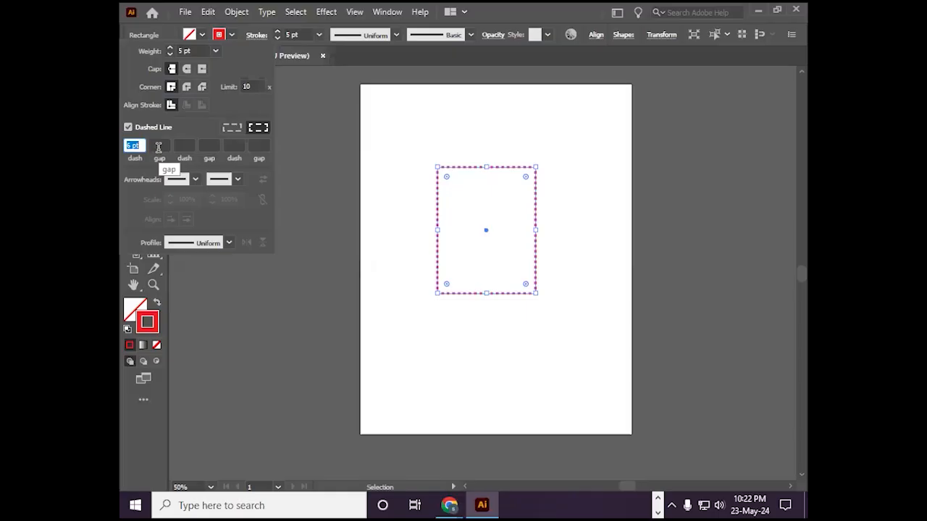
key("Up")
key("Up")
key("Up")
key("Up")
key("Up")
key("Up")
key("Up")
key("Up")
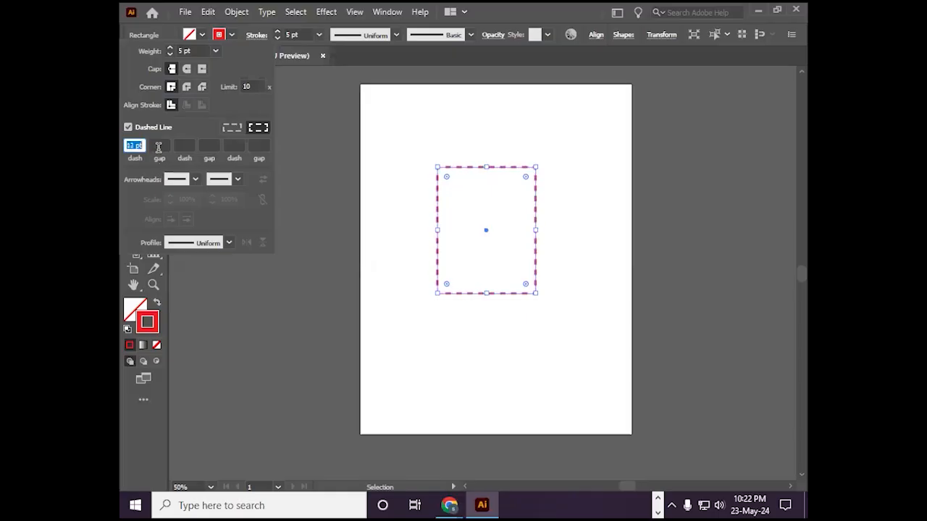
key("shift+Down")
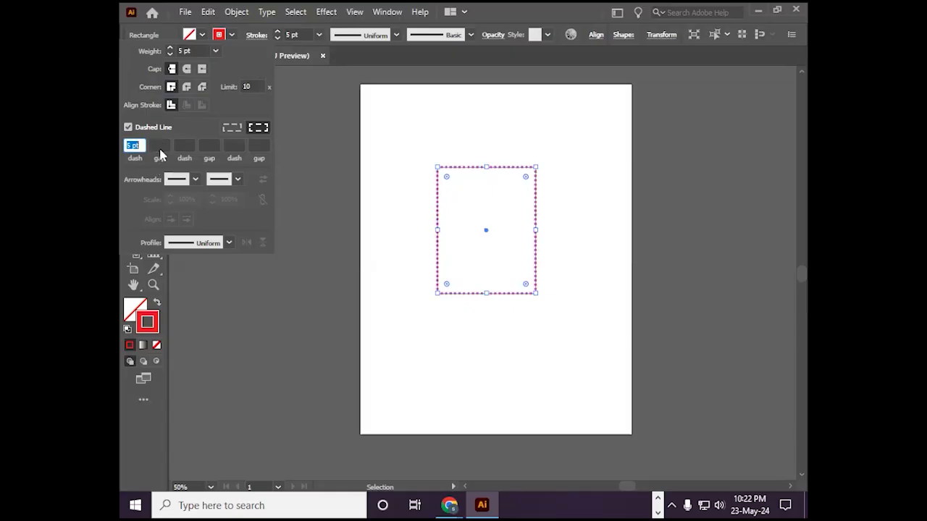
- Raise the gap between the dashes of the rectangle's stroke to 15 pt
left_click(159, 148)
key("Up")
key("Up")
key("Up")
key("Up")
key("Up")
key("Up")
key("Up")
key("Up")
key("Up")
key("Up")
key("Up")
key("Up")
key("Up")
key("Up")
key("Up")
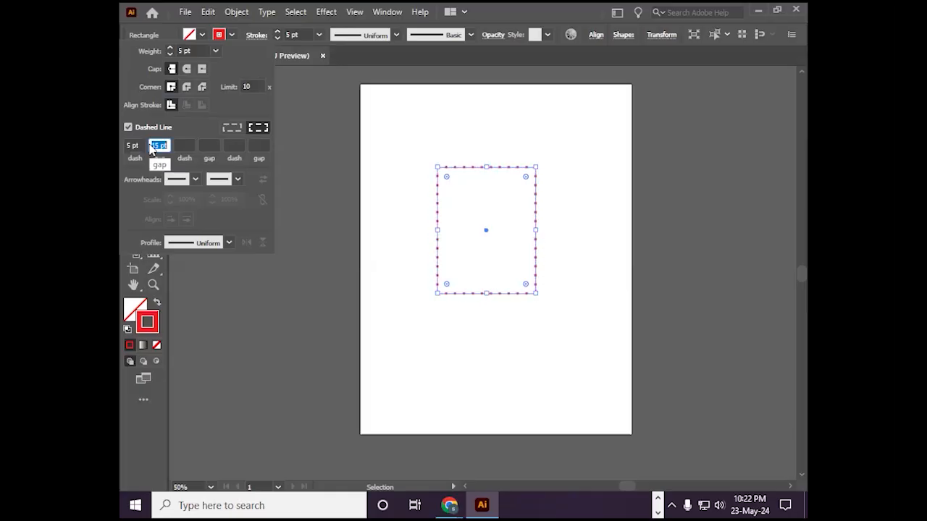
- Reduce the gap between the dashes of the rectangle's stroke to 5 pt
key("Down")
key("Down")
key("Down")
key("Down")
key("Down")
key("Down")
key("Down")
key("Down")
key("Down")
key("Down")
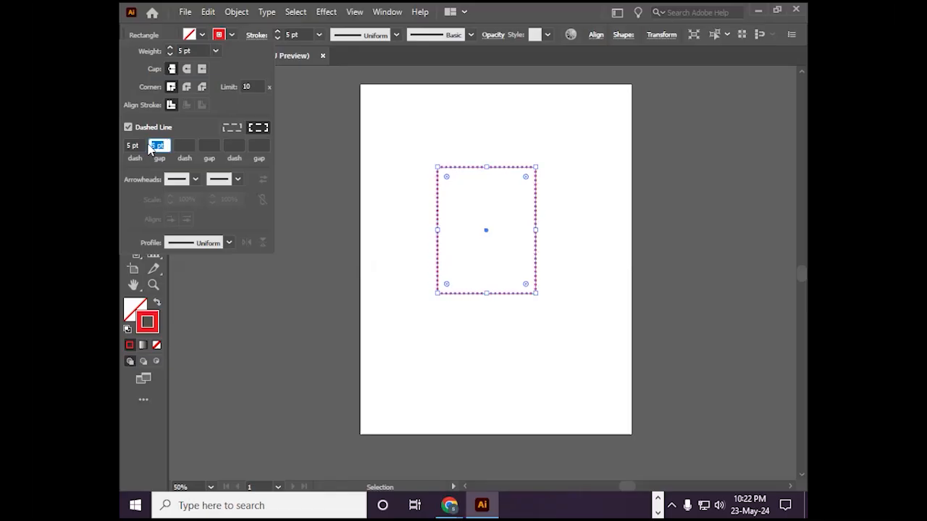
- Turn off the dashed line on the rectangle's stroke and delete the rectangle
left_click(128, 128)
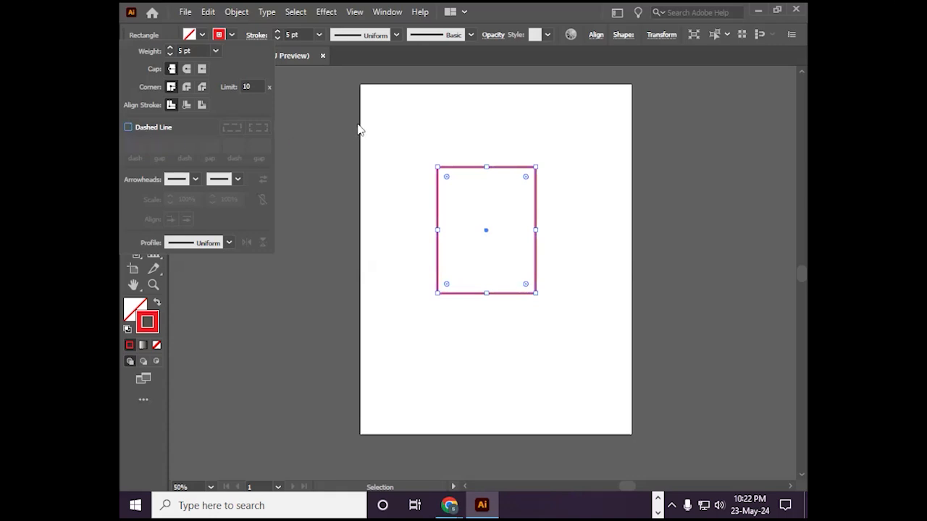
left_click(216, 94)
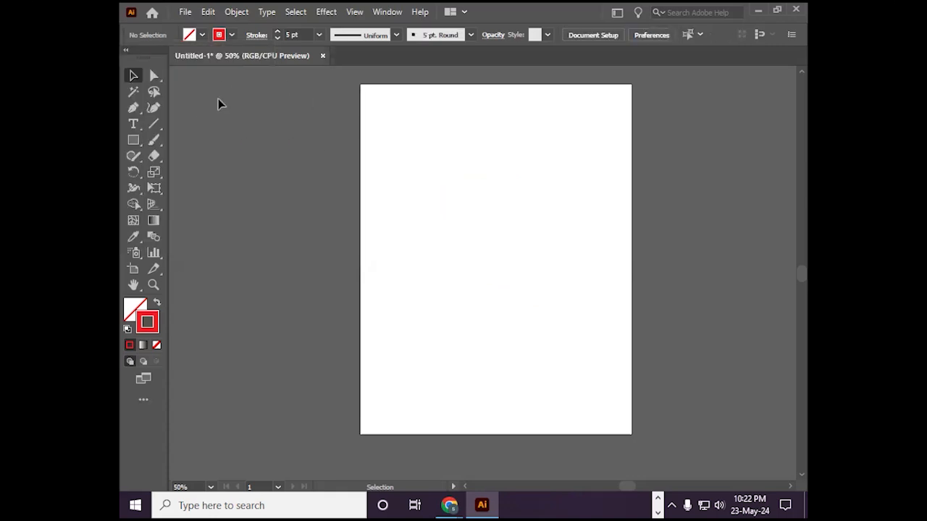
- Draw an ellipse about 4.21 in wide and 4.8 in high near the middle of the artboard
left_click(134, 140)
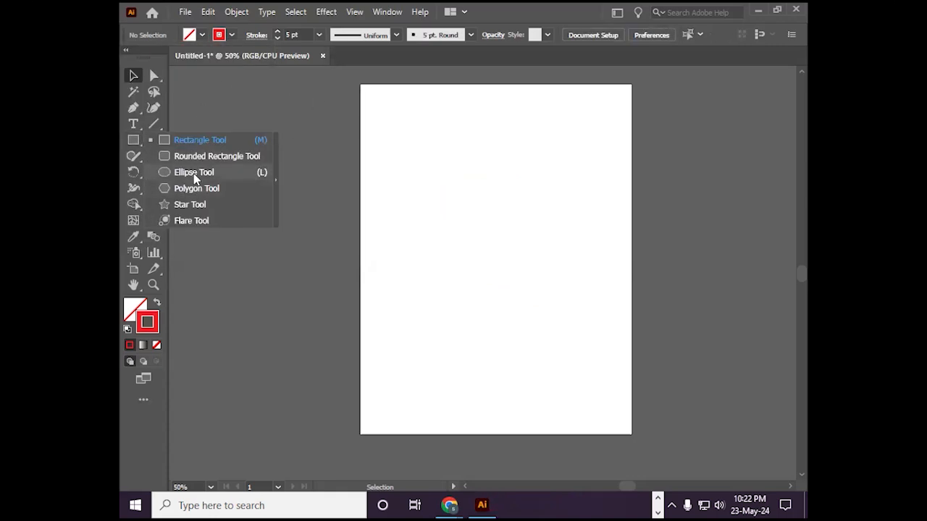
left_click(194, 174)
left_click_drag(442, 177, 577, 330)
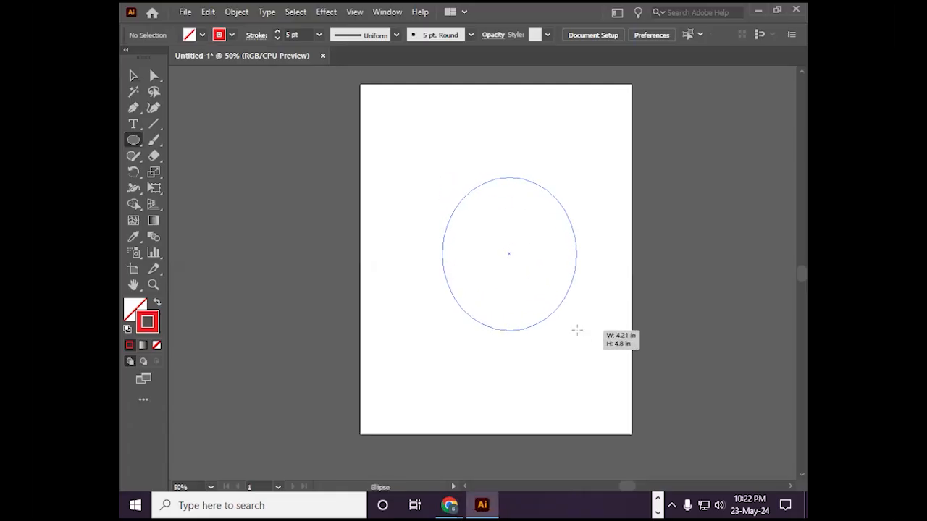
- Give the ellipse's stroke a dashed line with 5 pt dashes and deselect it to view the outline
left_click(257, 35)
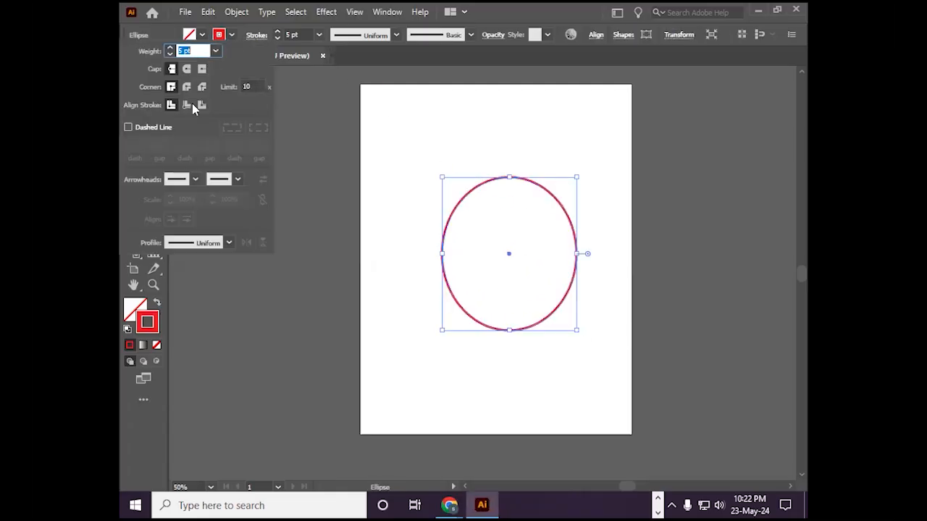
left_click(128, 127)
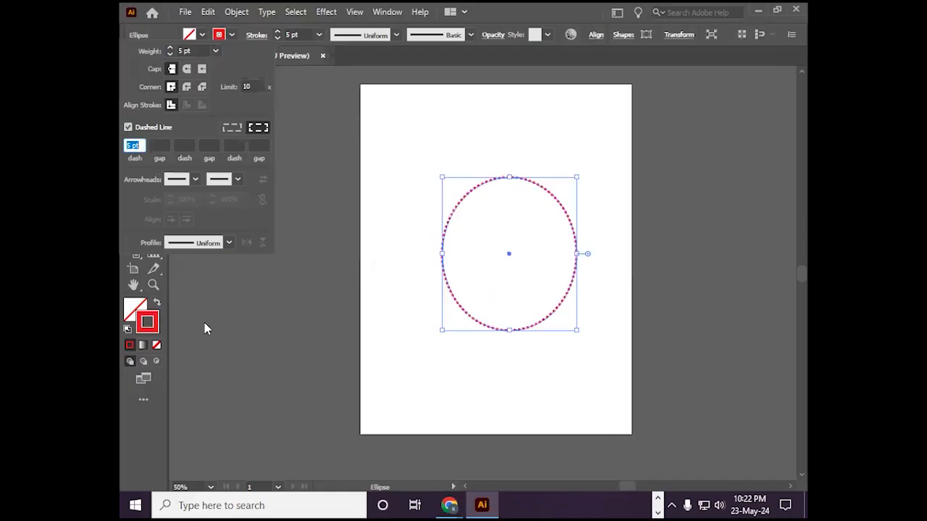
left_click(205, 323)
left_click(132, 76)
left_click(216, 141)
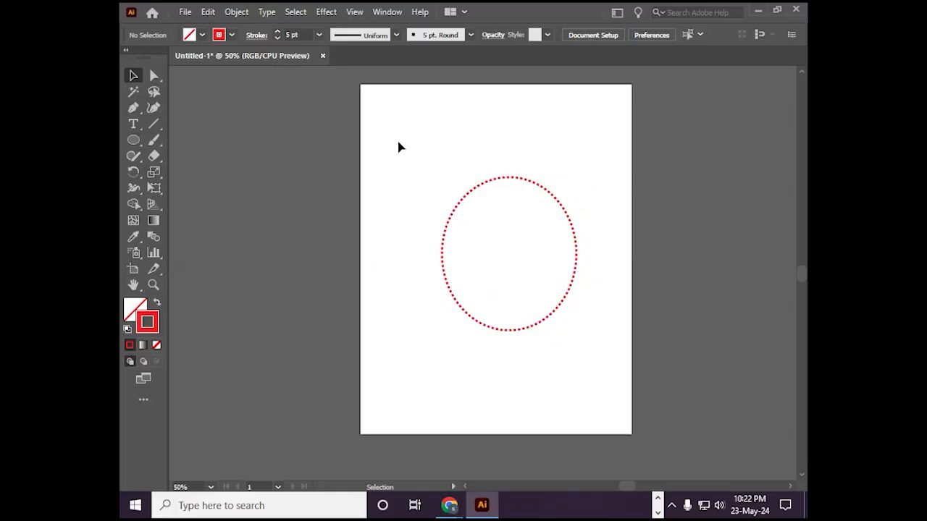
- Delete the dashed ellipse and create a three-sided polygon with a 0.6944 in radius on the upper artboard
left_click_drag(425, 160, 515, 295)
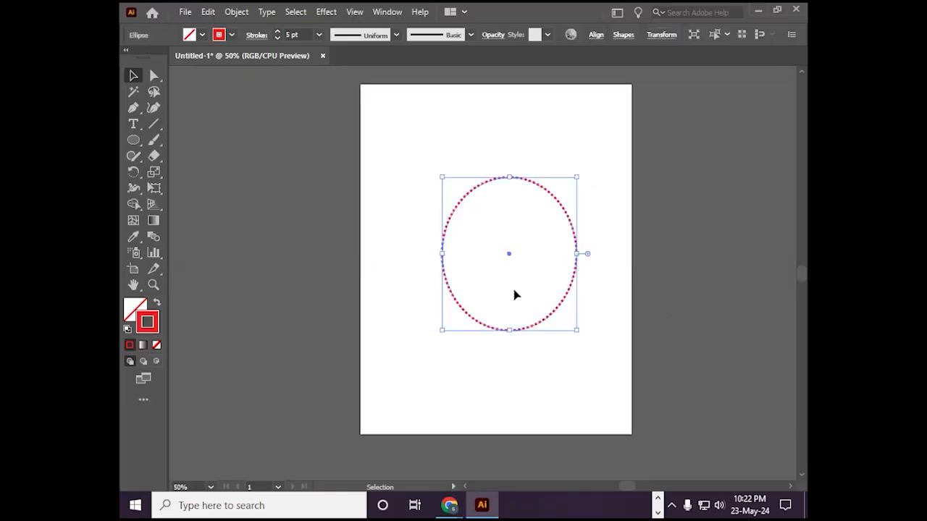
key("Delete")
left_click(134, 139)
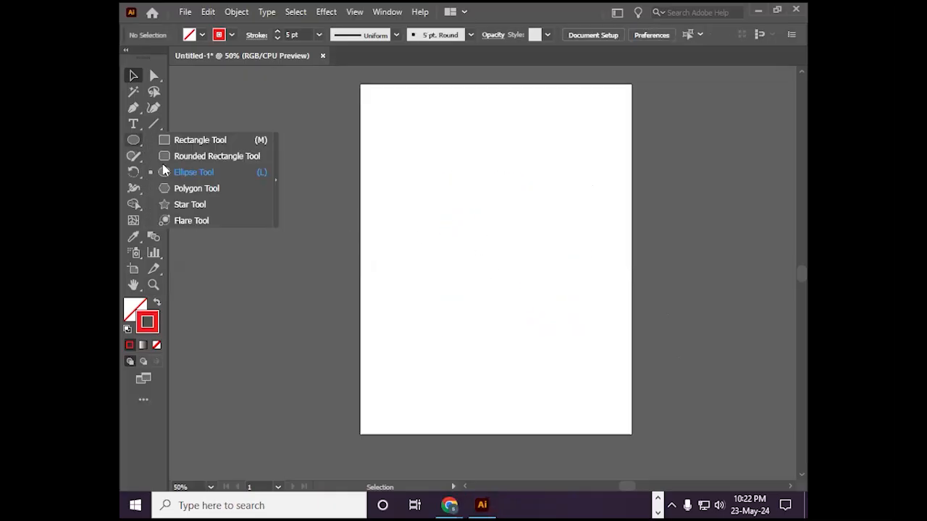
left_click(185, 189)
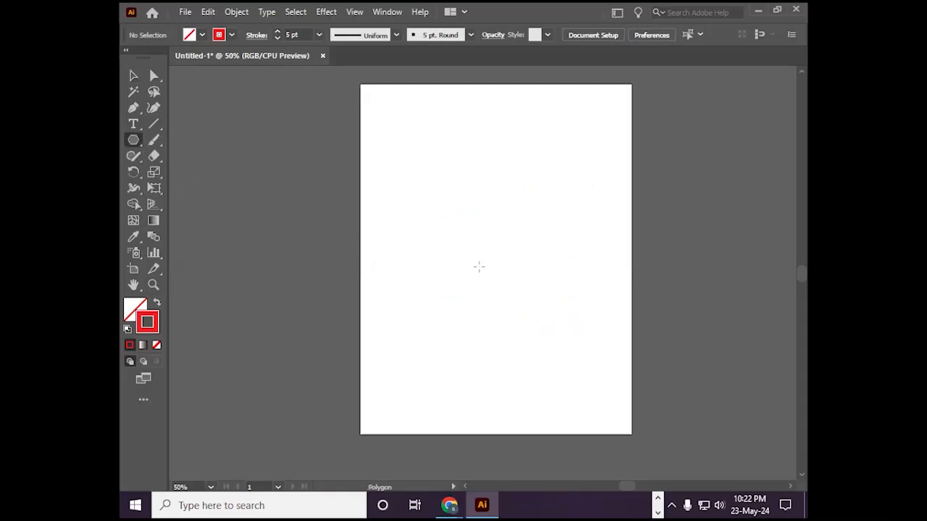
left_click(471, 212)
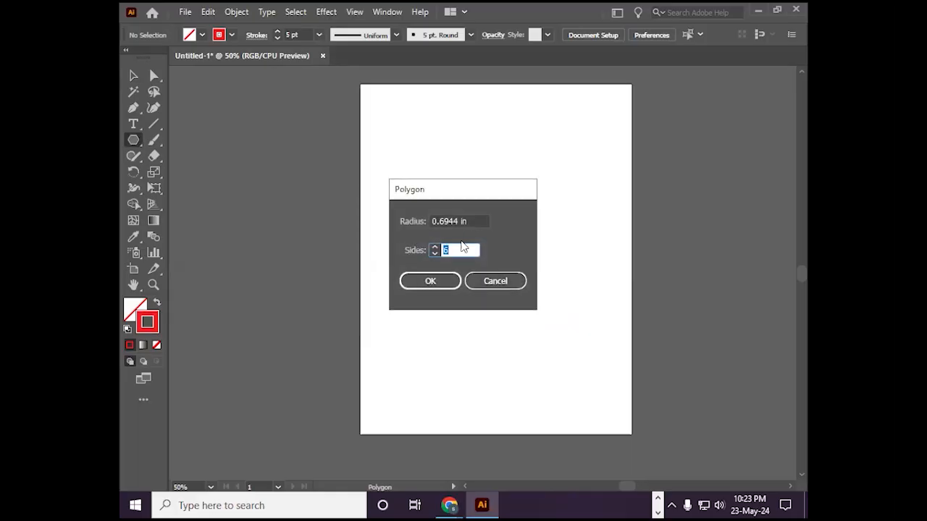
left_click(443, 294)
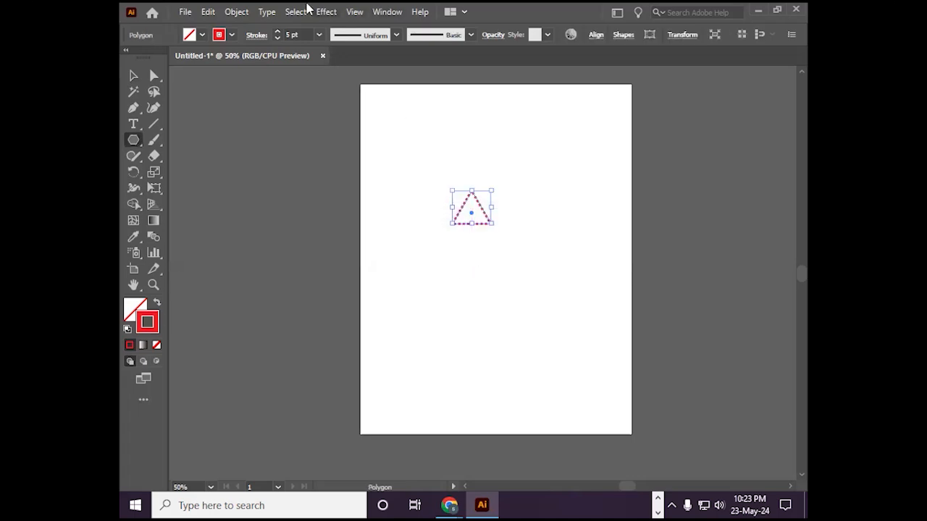
- Remove the triangle's dashed line and stroke color, and fill the triangle with red
left_click(255, 35)
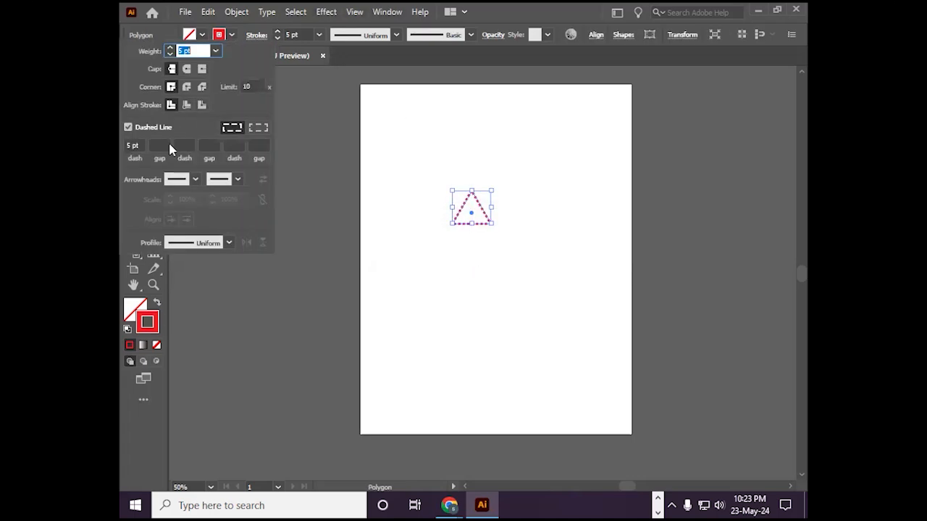
left_click(128, 127)
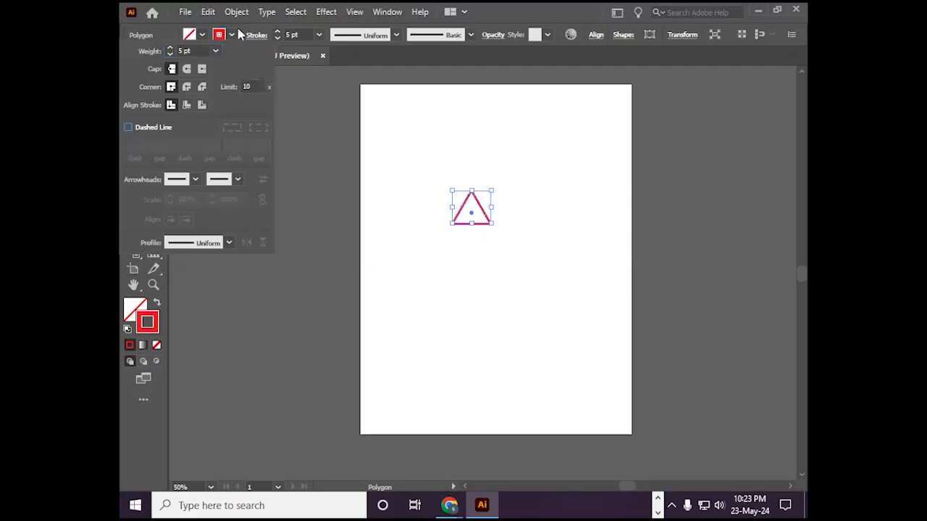
left_click(219, 35)
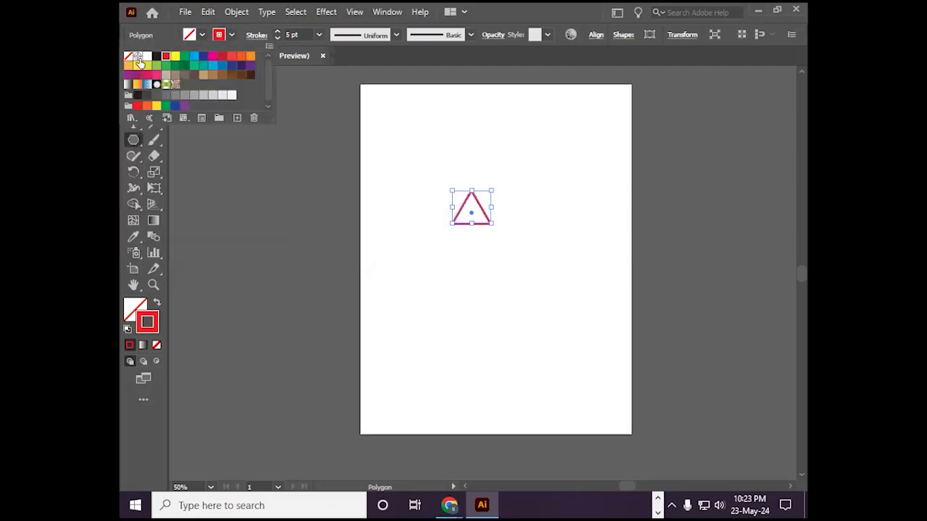
left_click(129, 58)
left_click(204, 35)
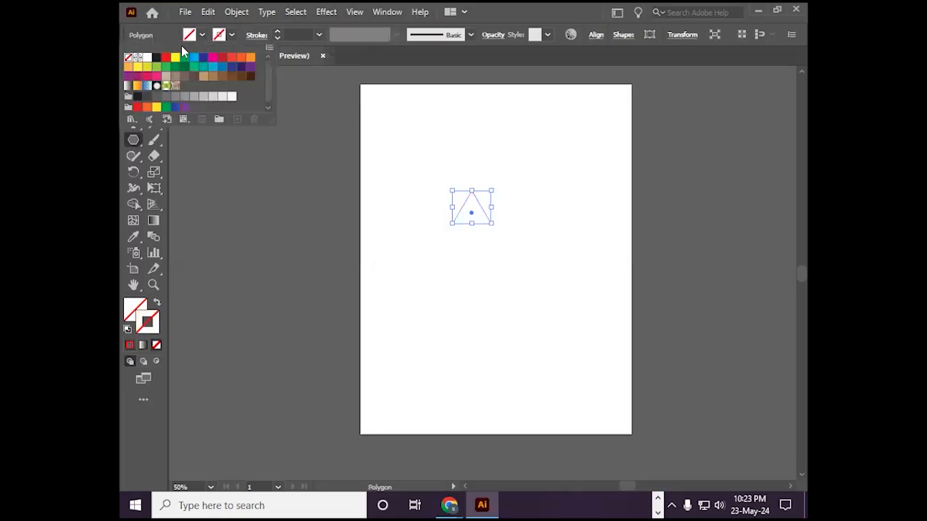
left_click(165, 57)
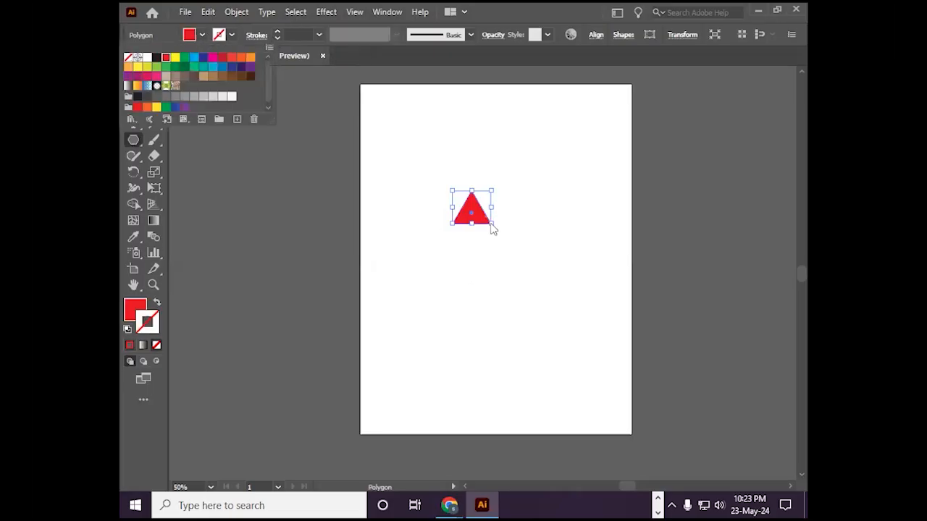
- Delete the red triangle and create a six-sided polygon on the upper artboard
left_click(491, 224)
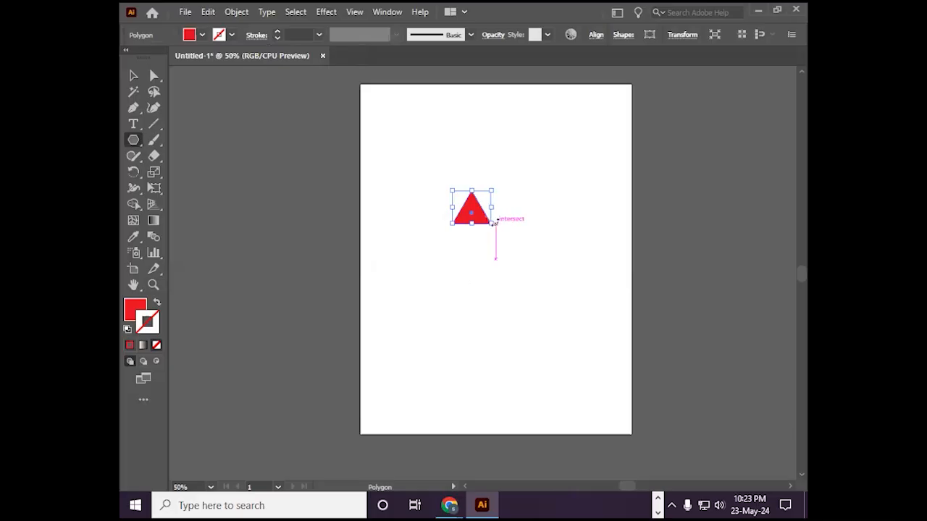
key("Delete")
left_click(505, 216)
type("6")
left_click(455, 290)
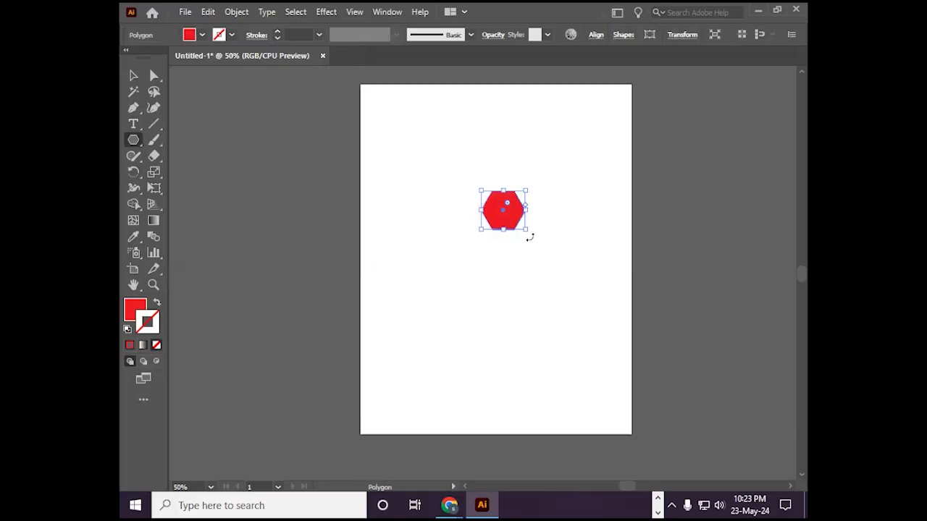
- Try transforming the hexagon from its lower-right corner and delete it
left_click_drag(527, 234, 549, 247)
key("Delete")
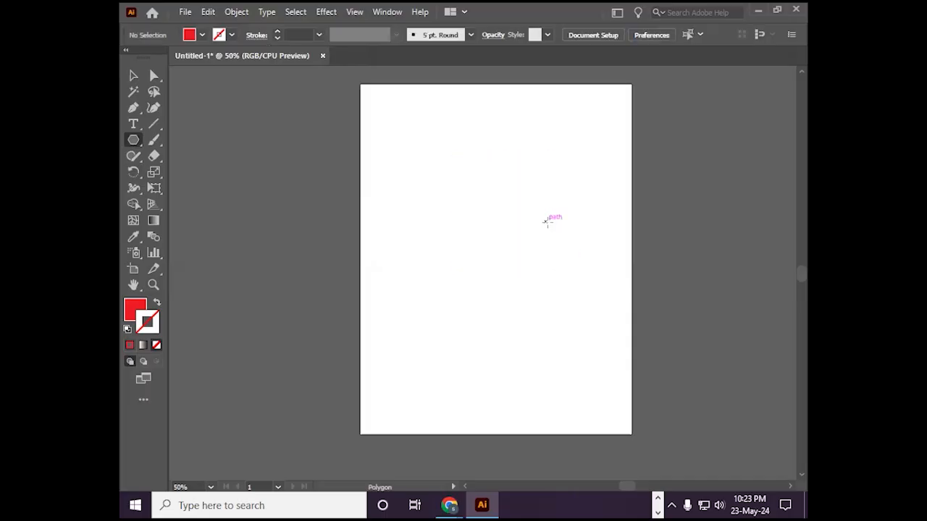
- Draw a five-pointed star with an outer radius of about 2.12 in with the Star tool, and delete it
left_click_drag(135, 142, 209, 203)
mouse_move(438, 160)
left_mouse_down()
mouse_move(490, 215)
mouse_move(484, 207)
left_mouse_up()
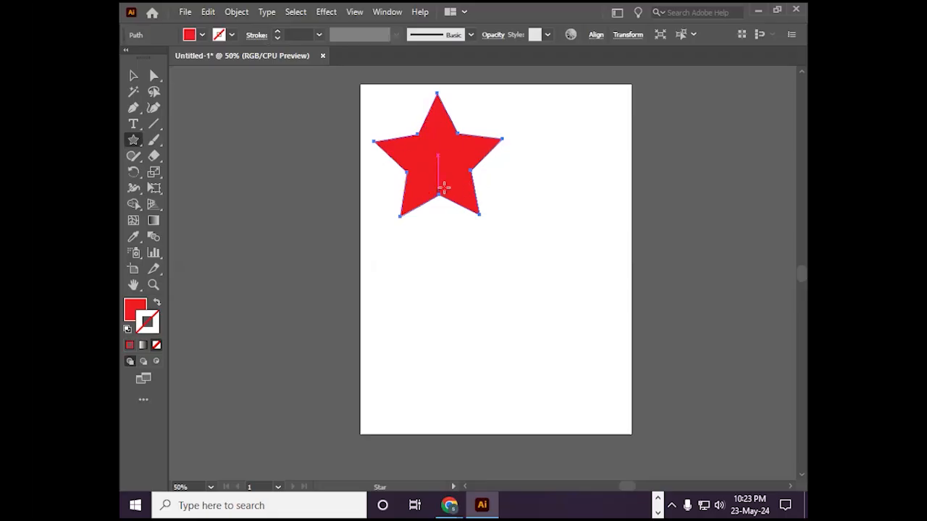
key("Delete")
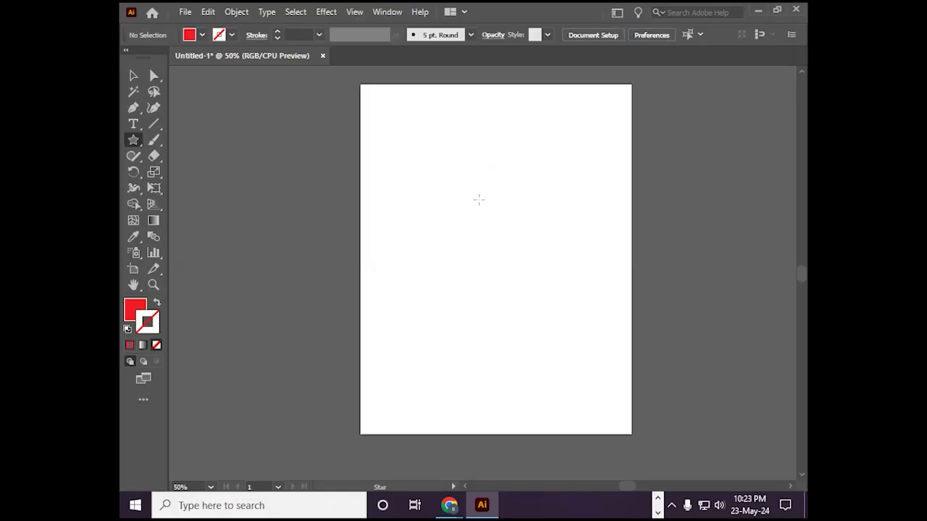
- Create an eight-pointed star with radii of 2.118 in and 1.059 in, and move it slightly down the artboard
left_click(478, 199)
type("8")
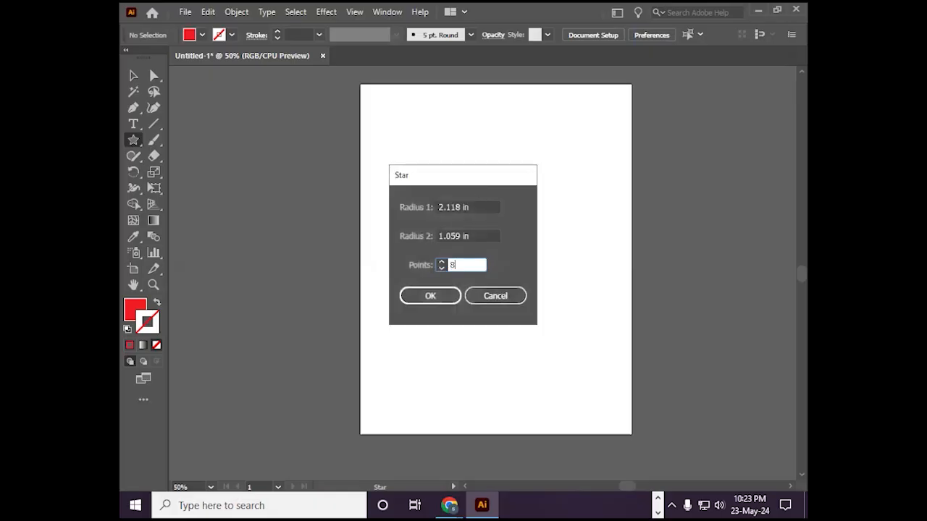
left_click(435, 298)
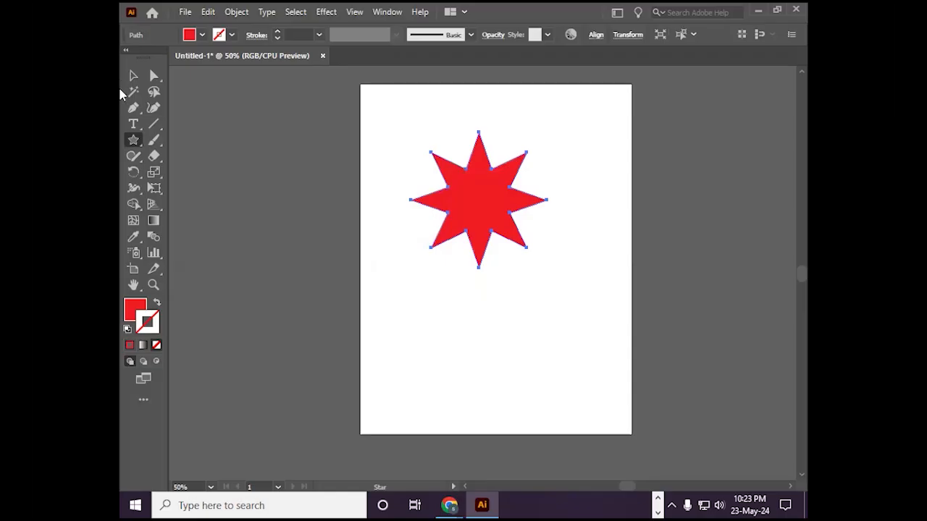
left_click(133, 76)
left_click(468, 295)
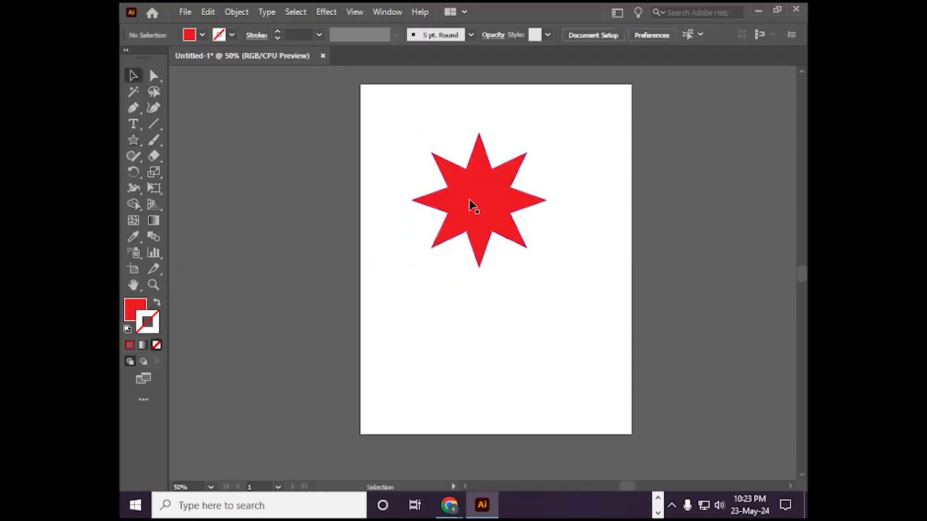
left_click_drag(471, 204, 485, 233)
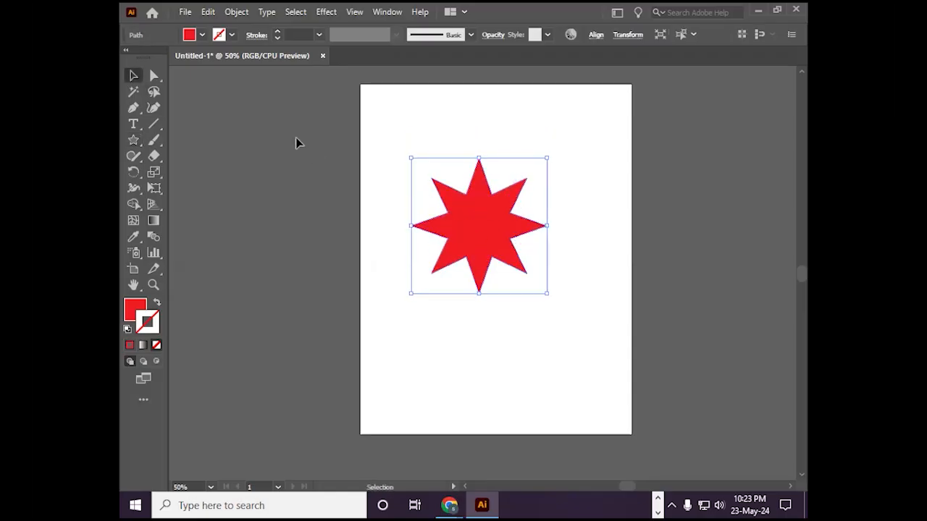
- Round all of the star's points and inner corners together, and move the rounded star up the artboard
left_click(152, 75)
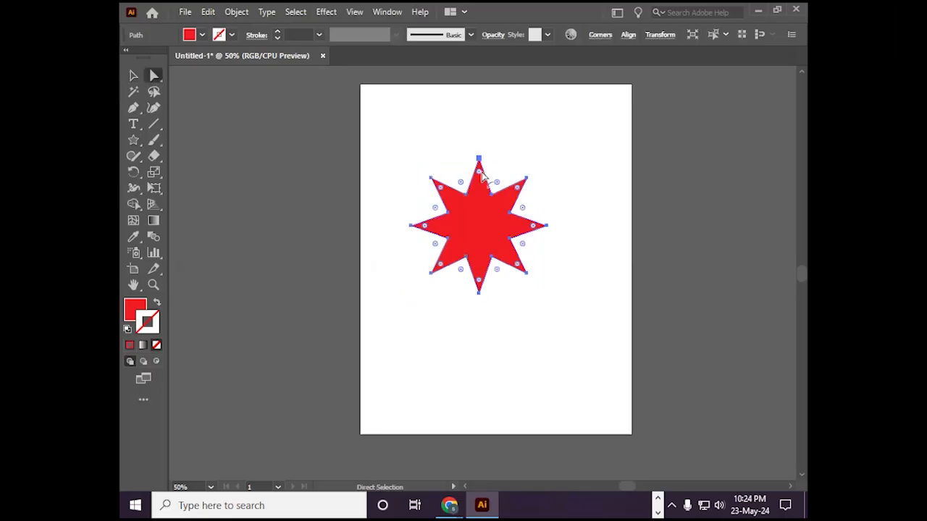
left_click_drag(478, 171, 481, 195)
left_click(133, 91)
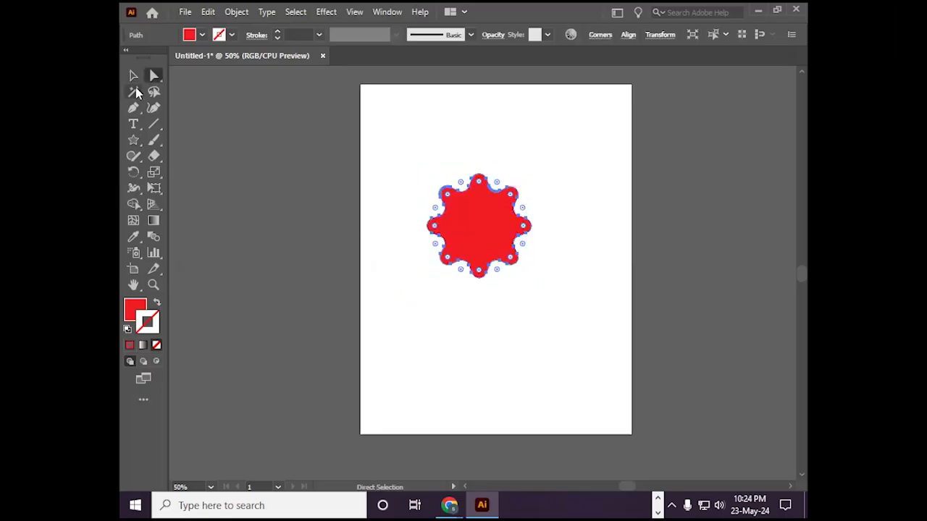
left_click(526, 327)
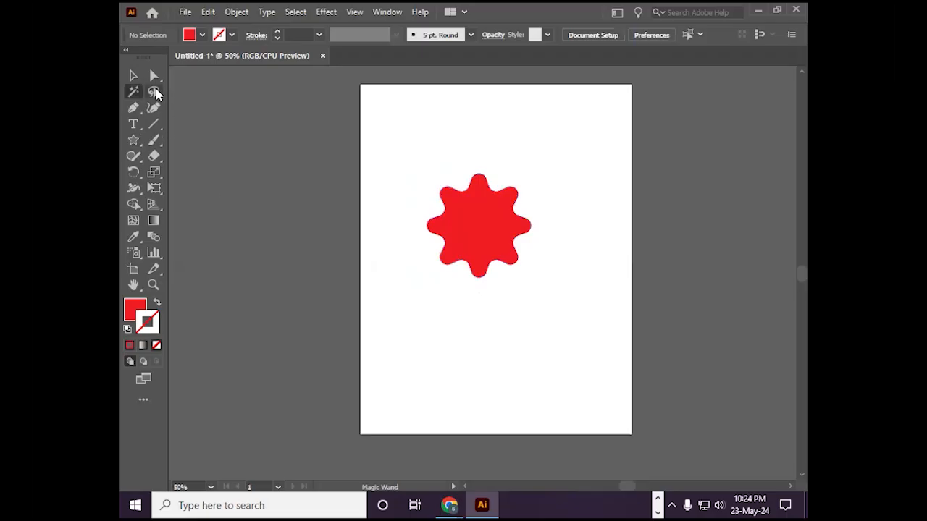
left_click(133, 75)
left_click_drag(527, 245, 507, 210)
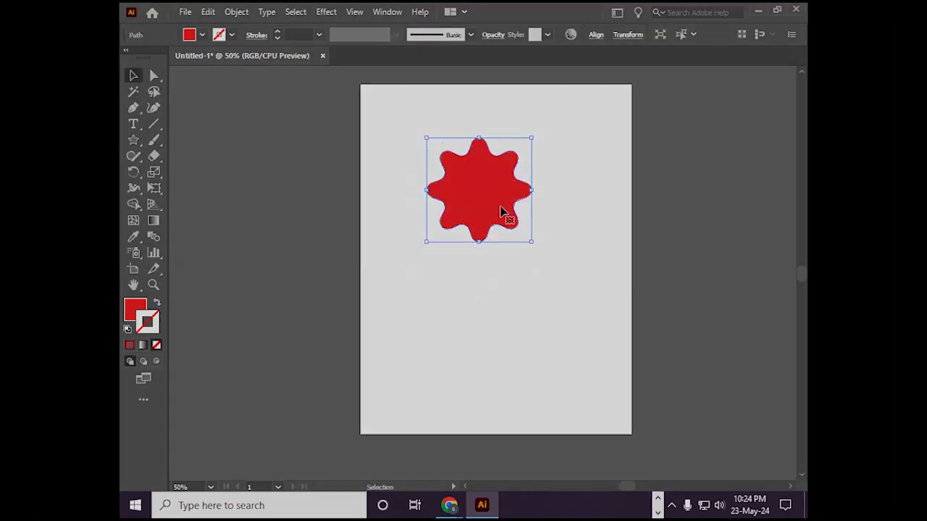